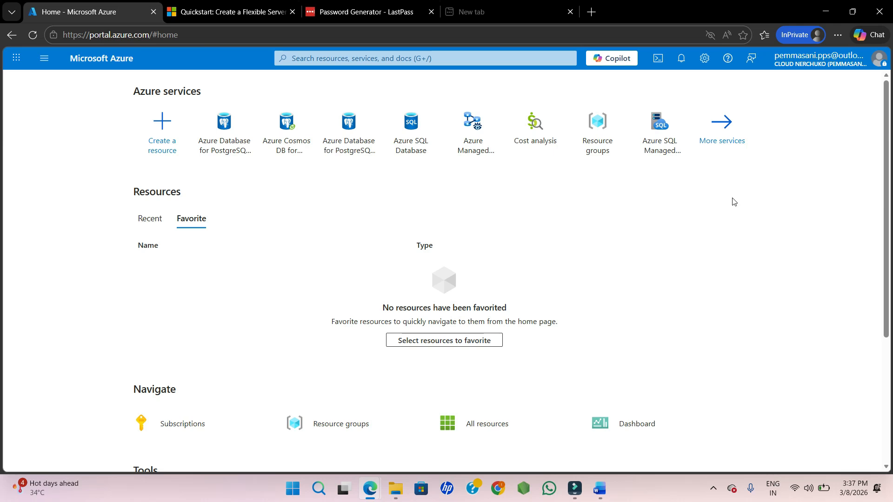
Search the portal for postgres and open Azure Database for PostgreSQL flexible servers.
{"action": "left_click", "coordinate": [326, 60]}
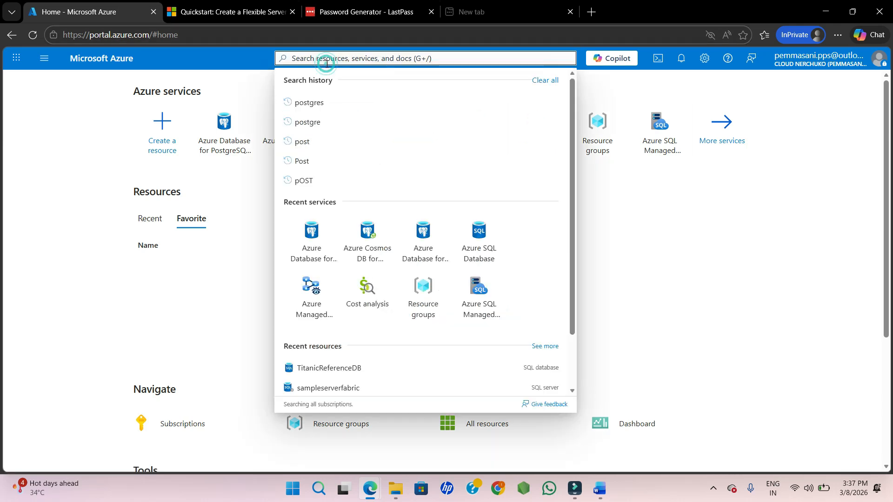
{"action": "type", "text": "post"}
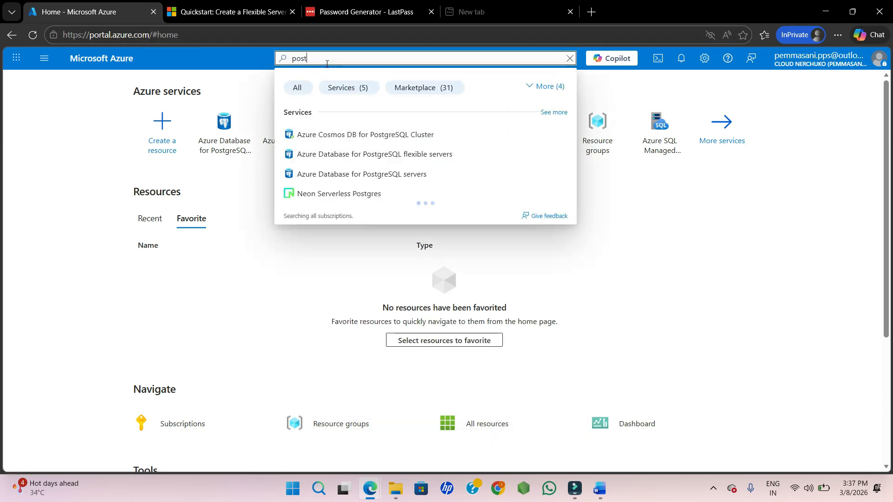
{"action": "type", "text": "gres"}
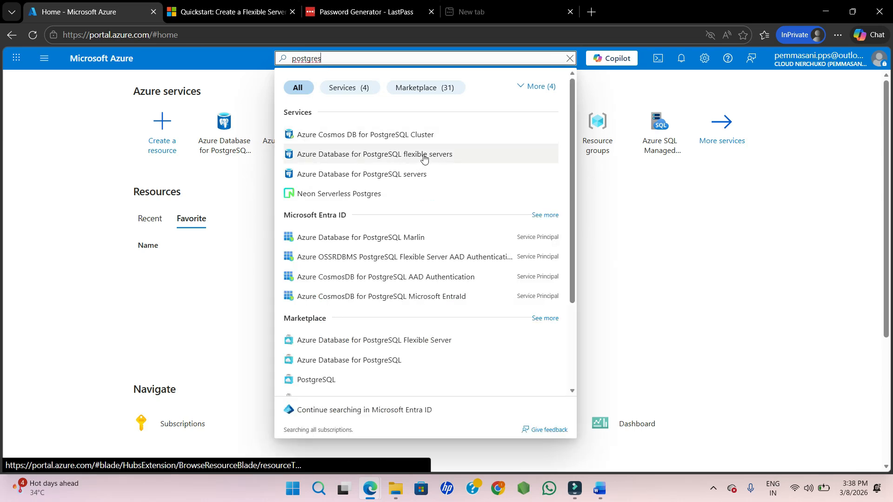
{"action": "left_click", "coordinate": [476, 155]}
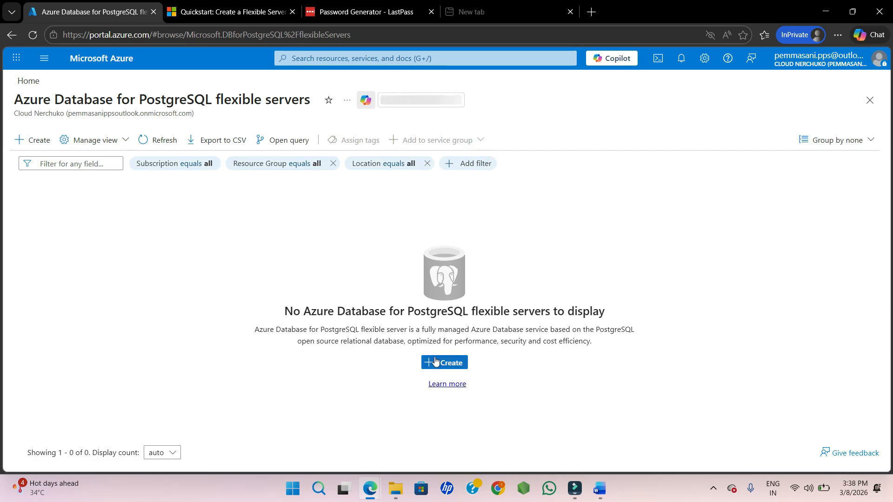
Start creating a new flexible server and select the AzureDemo resource group.
{"action": "left_click", "coordinate": [436, 362]}
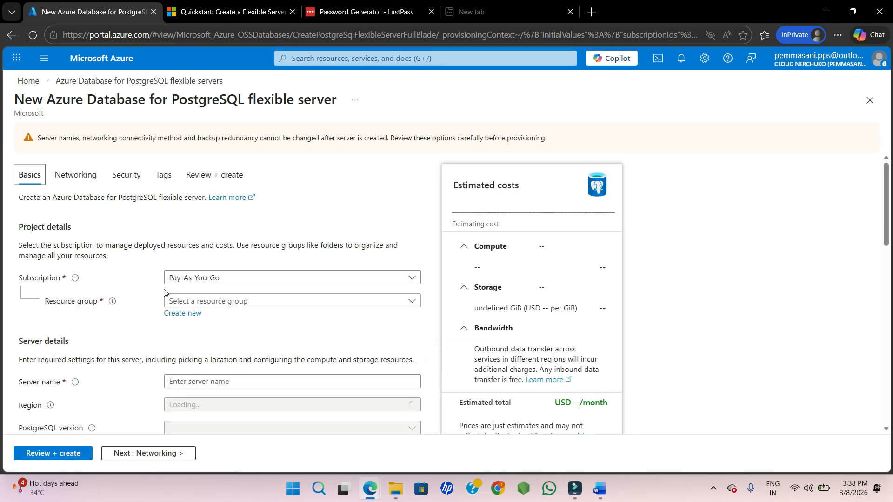
{"action": "scroll", "coordinate": [263, 295], "scroll_direction": "down", "scroll_amount": 1}
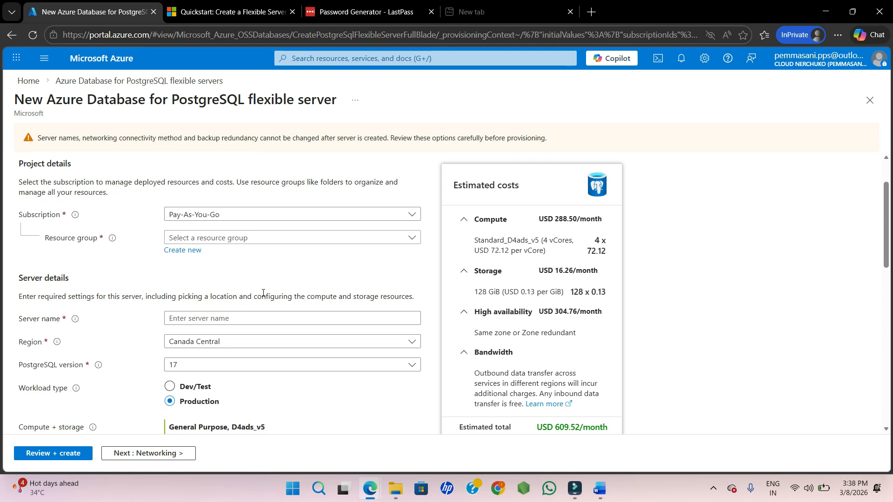
{"action": "scroll", "coordinate": [263, 293], "scroll_direction": "up", "scroll_amount": 1}
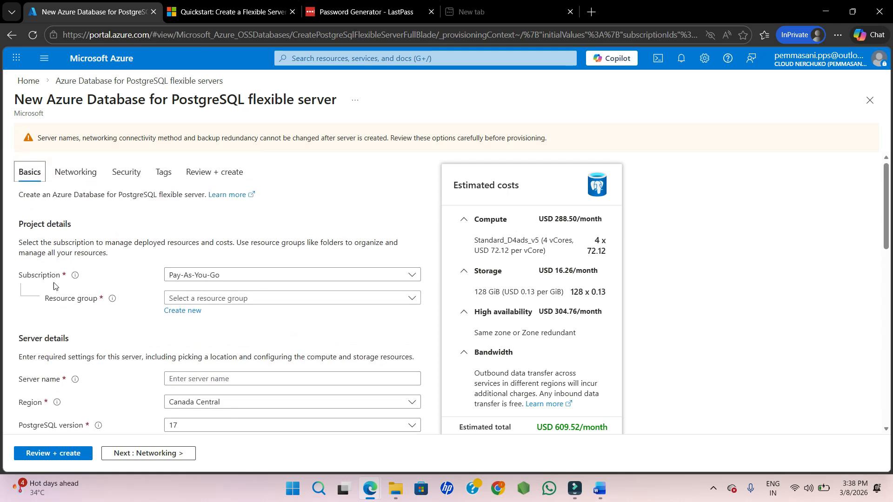
{"action": "left_click", "coordinate": [239, 302]}
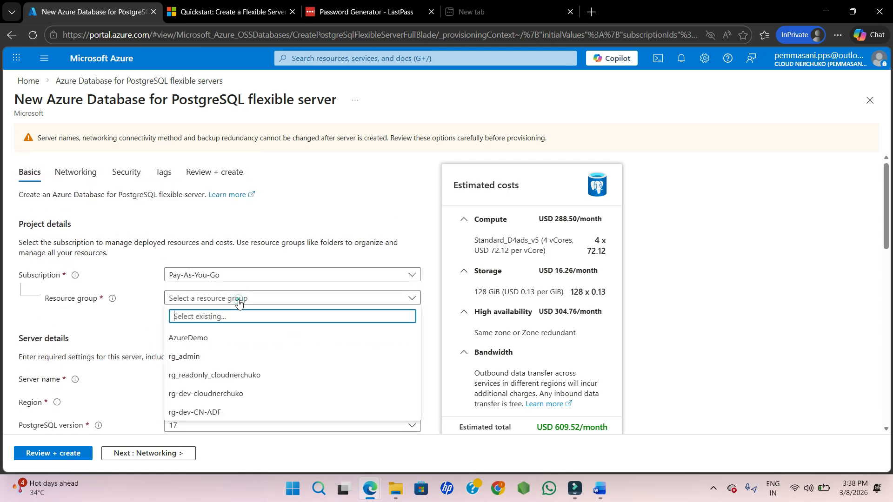
{"action": "left_click", "coordinate": [184, 338]}
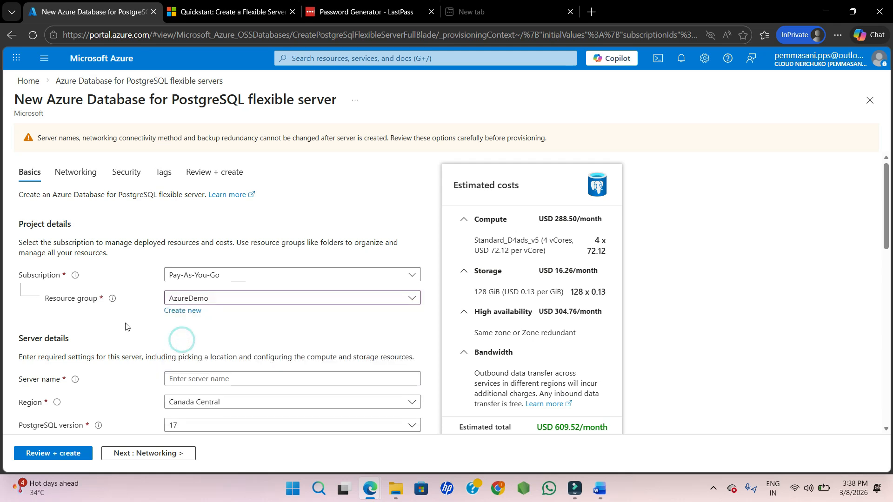
Enter pgsqldemo as the server name.
{"action": "scroll", "coordinate": [128, 326], "scroll_direction": "down", "scroll_amount": 2}
{"action": "left_click", "coordinate": [204, 298]}
{"action": "type", "text": "p"}
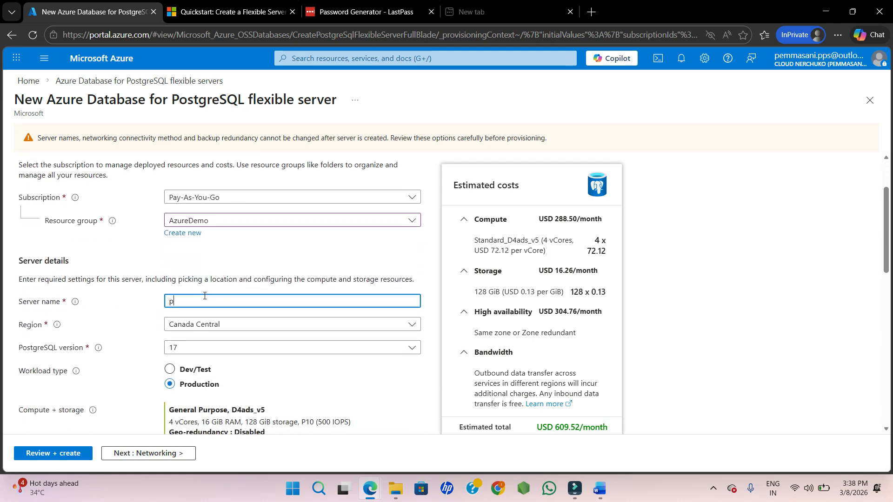
{"action": "type", "text": "gsqldemo"}
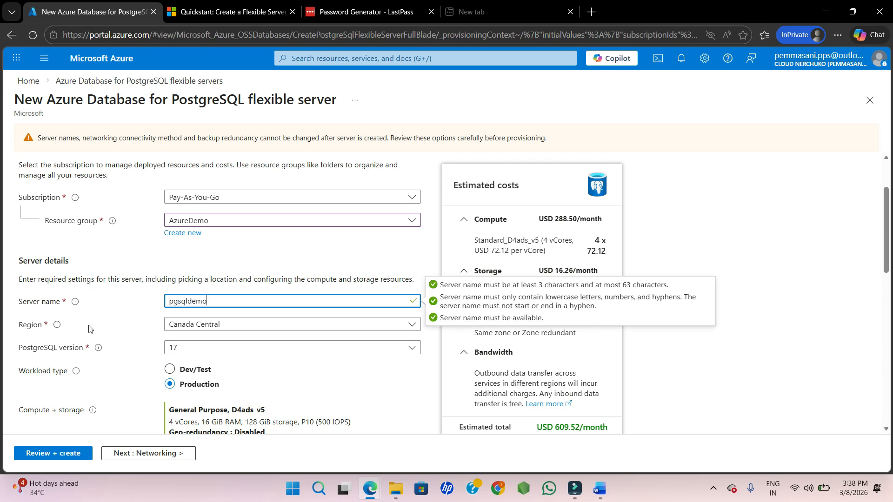
{"action": "left_click", "coordinate": [86, 375]}
Set the server region to South India.
{"action": "scroll", "coordinate": [94, 325], "scroll_direction": "down", "scroll_amount": 1}
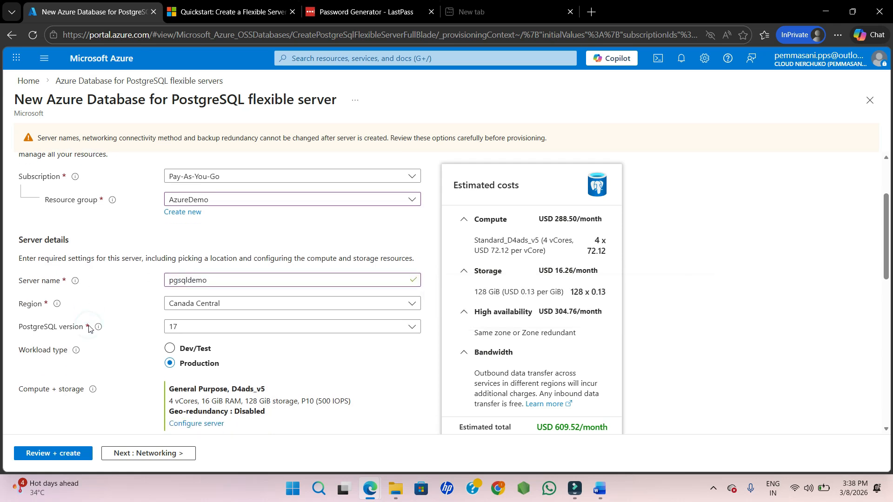
{"action": "left_click", "coordinate": [200, 302]}
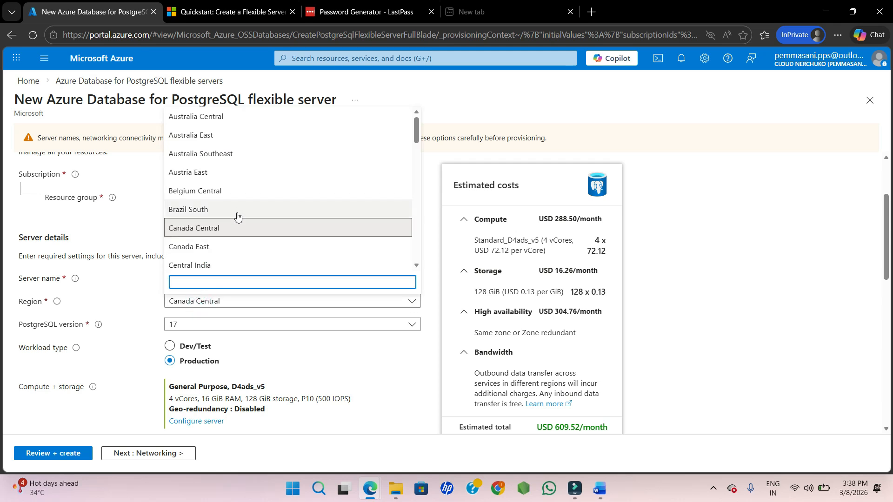
{"action": "type", "text": "so"}
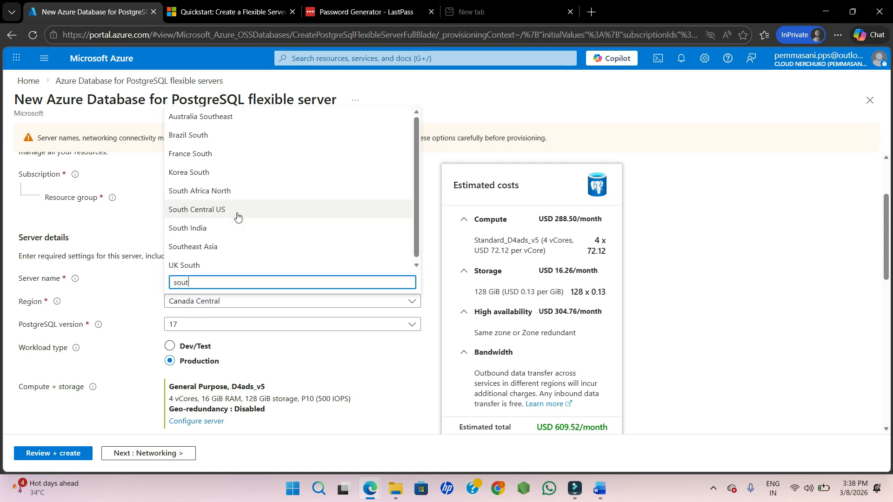
{"action": "type", "text": "ut"}
{"action": "left_click", "coordinate": [197, 230]}
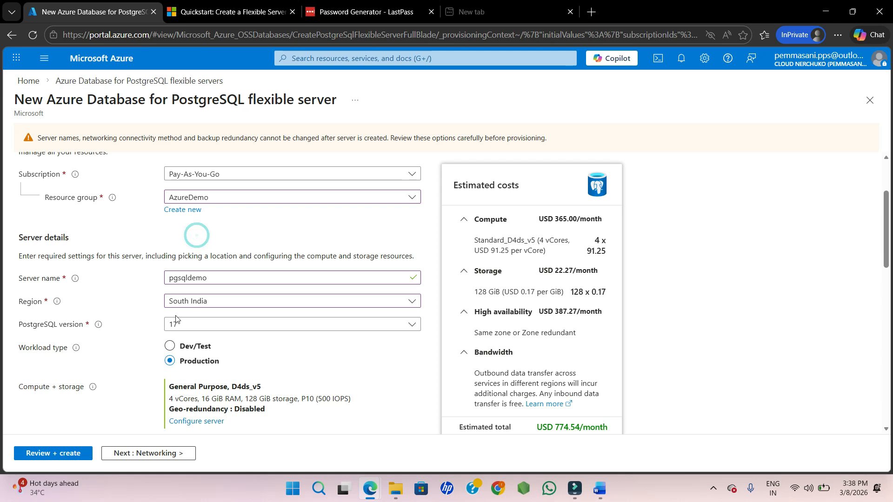
Check the PostgreSQL version options and set the workload type to Dev/Test.
{"action": "left_click", "coordinate": [208, 329]}
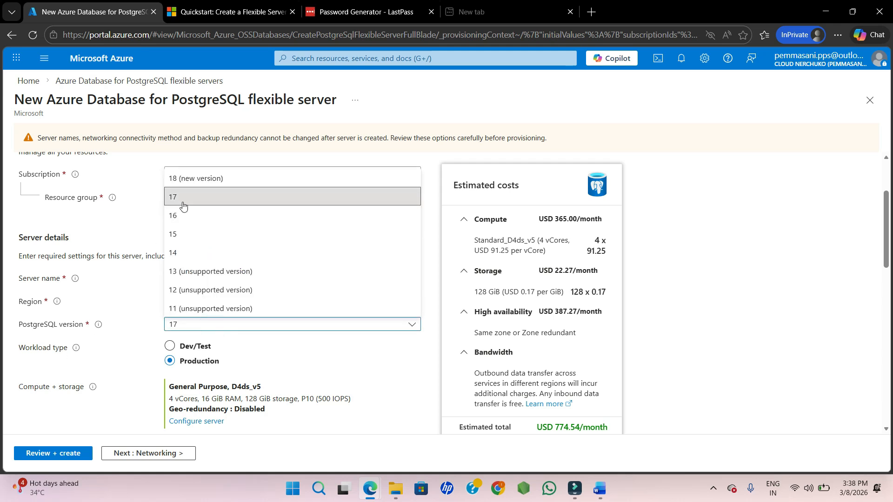
{"action": "left_click", "coordinate": [141, 326]}
{"action": "scroll", "coordinate": [141, 325], "scroll_direction": "down", "scroll_amount": 2}
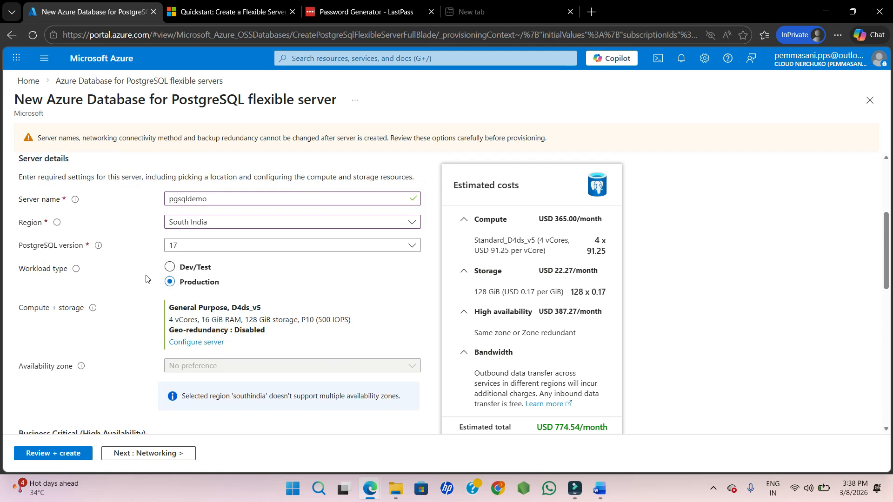
{"action": "left_click", "coordinate": [171, 267]}
Open the server's compute and storage configuration.
{"action": "scroll", "coordinate": [135, 301], "scroll_direction": "down", "scroll_amount": 1}
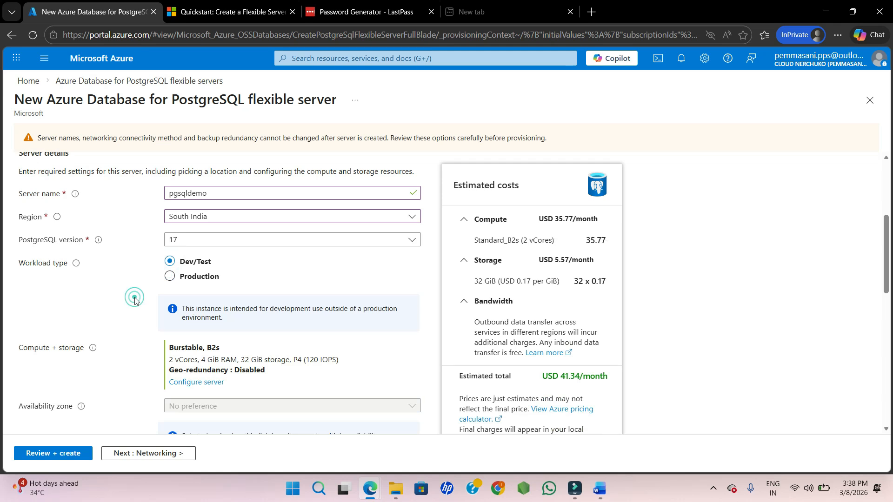
{"action": "scroll", "coordinate": [145, 309], "scroll_direction": "down", "scroll_amount": 1}
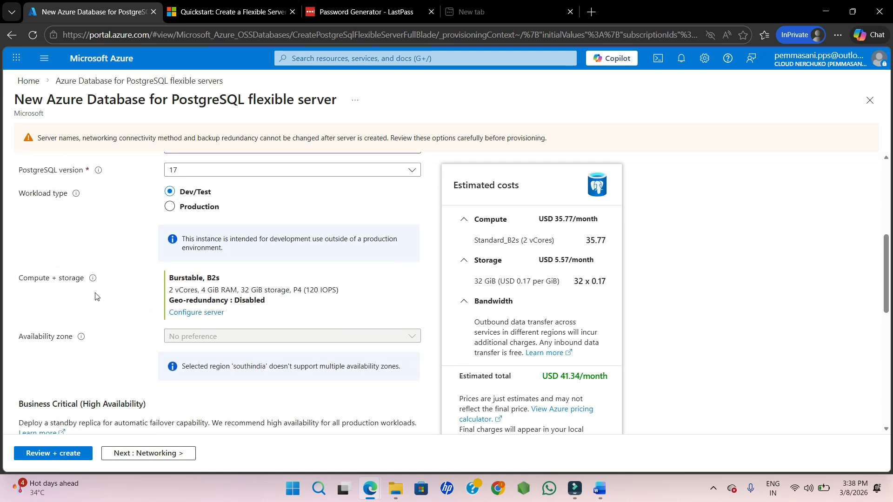
{"action": "left_click", "coordinate": [194, 312]}
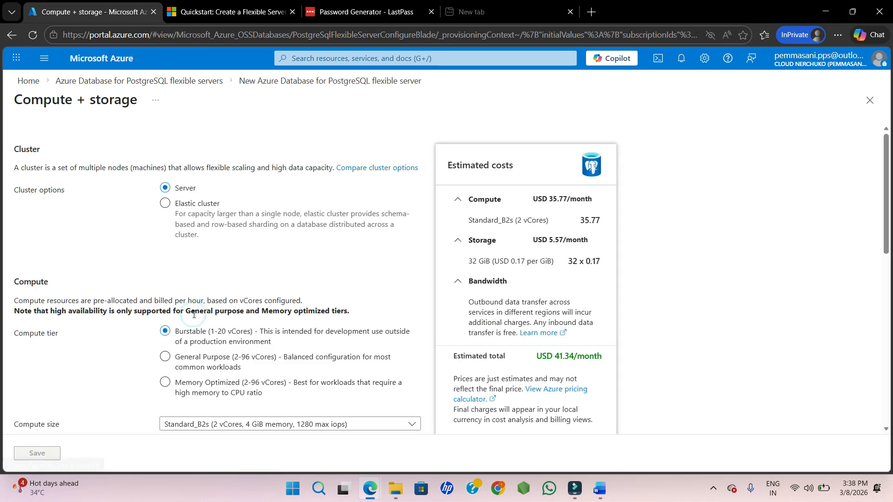
Try the Elastic cluster option with the node count slid to 20 and back, then revert to Server.
{"action": "left_click_drag", "start_coordinate": [193, 315], "coordinate": [51, 274]}
{"action": "left_click", "coordinate": [91, 213]}
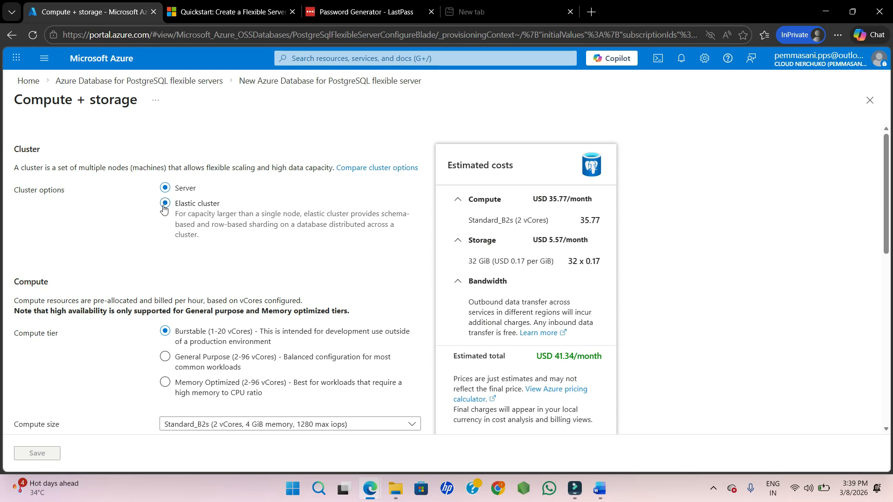
{"action": "left_click", "coordinate": [164, 208]}
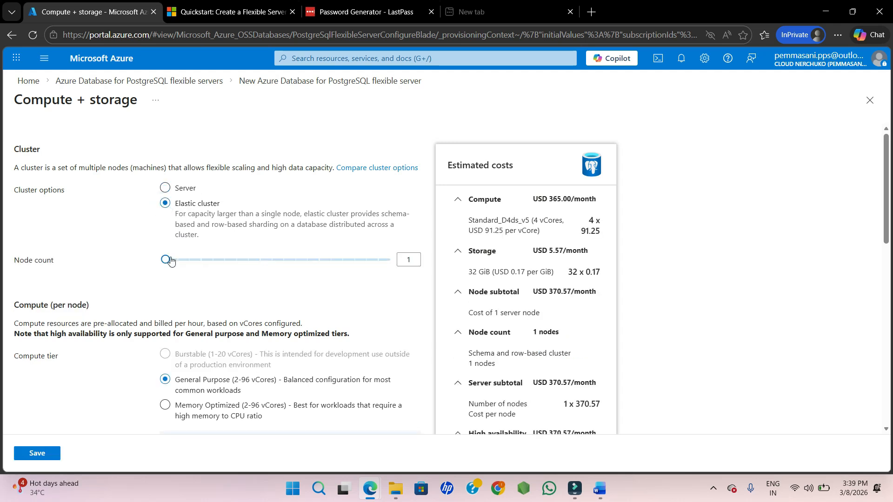
{"action": "left_click_drag", "start_coordinate": [165, 258], "coordinate": [402, 258]}
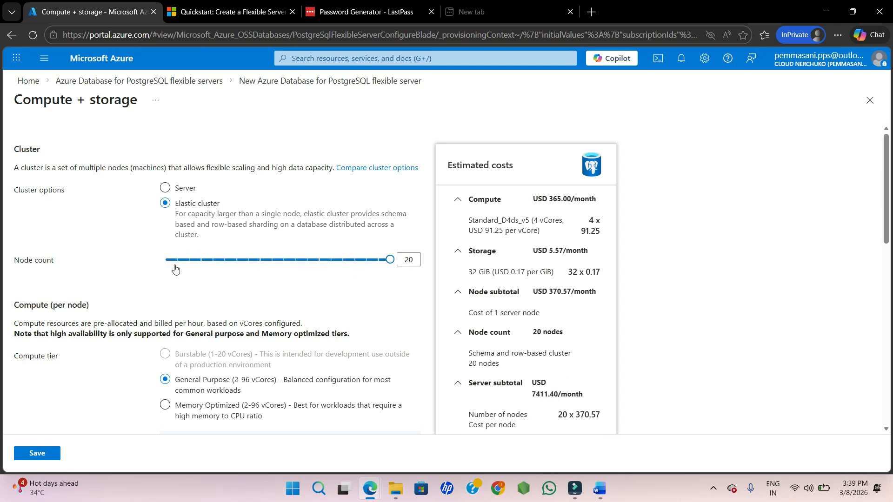
{"action": "left_click_drag", "start_coordinate": [389, 259], "coordinate": [163, 259]}
{"action": "left_click", "coordinate": [166, 188]}
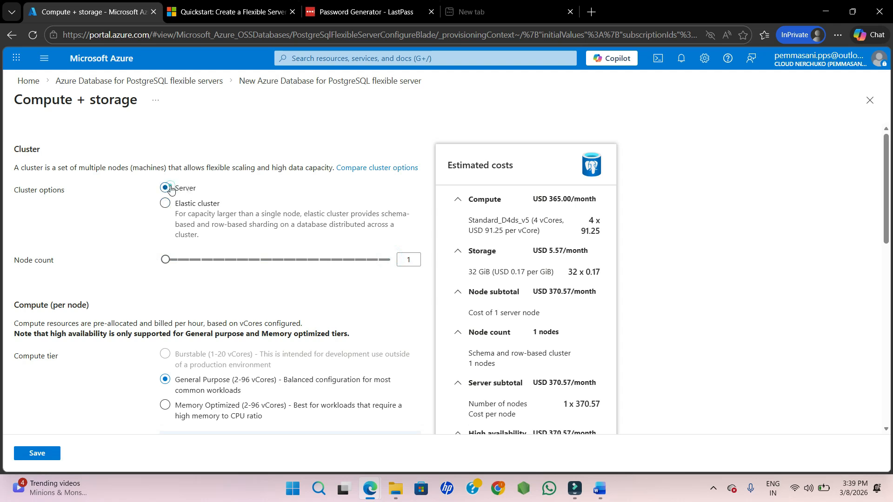
{"action": "left_click", "coordinate": [135, 250]}
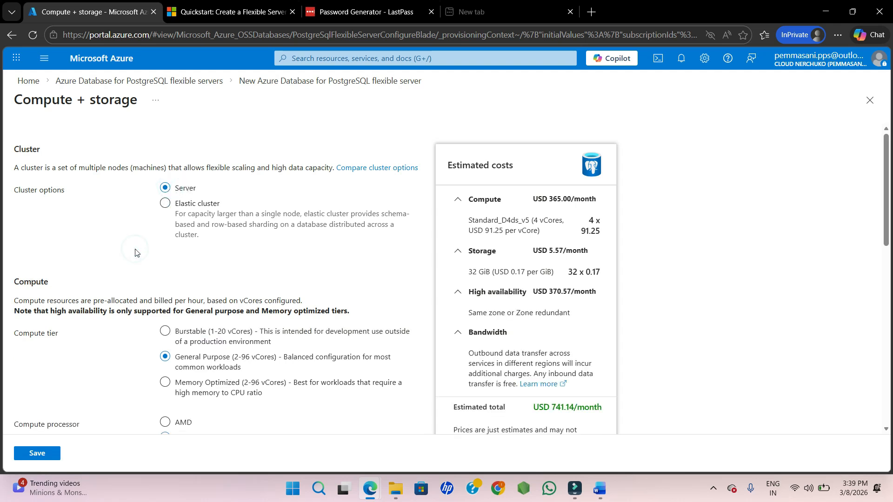
Compare the compute tiers and set the compute tier to Burstable.
{"action": "scroll", "coordinate": [135, 251], "scroll_direction": "down", "scroll_amount": 1}
{"action": "scroll", "coordinate": [120, 302], "scroll_direction": "down", "scroll_amount": 1}
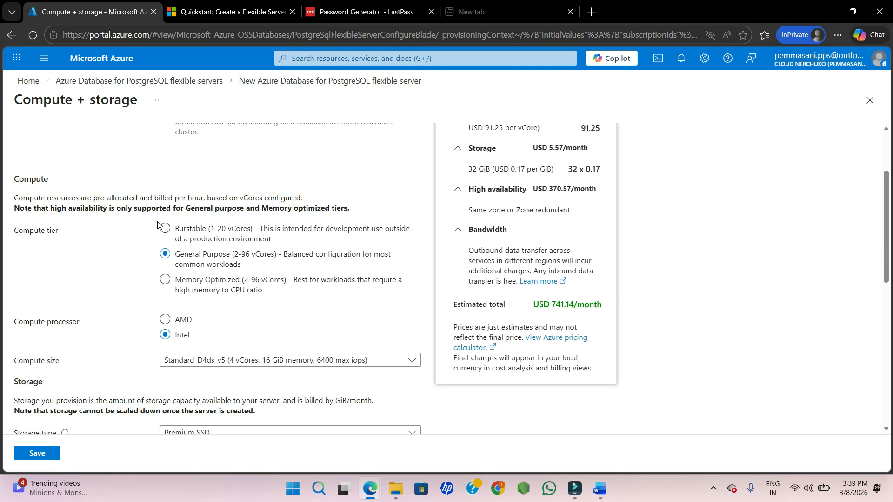
{"action": "left_click", "coordinate": [168, 232]}
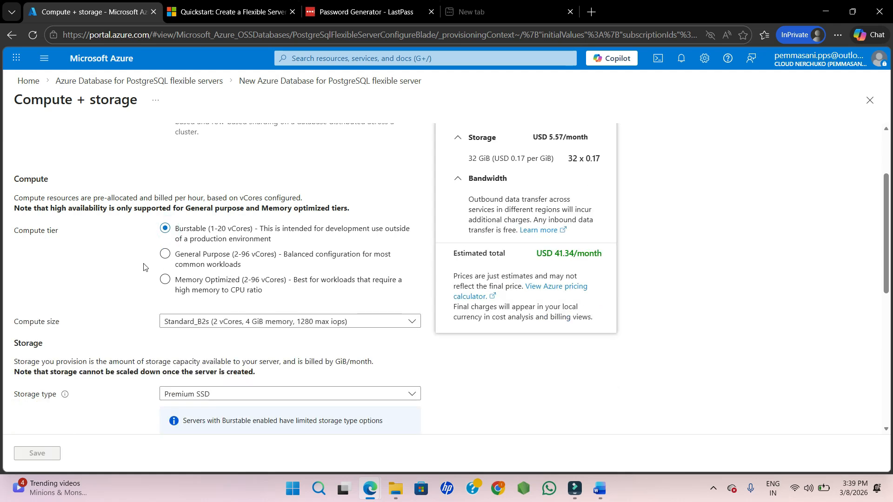
{"action": "left_click", "coordinate": [213, 255]}
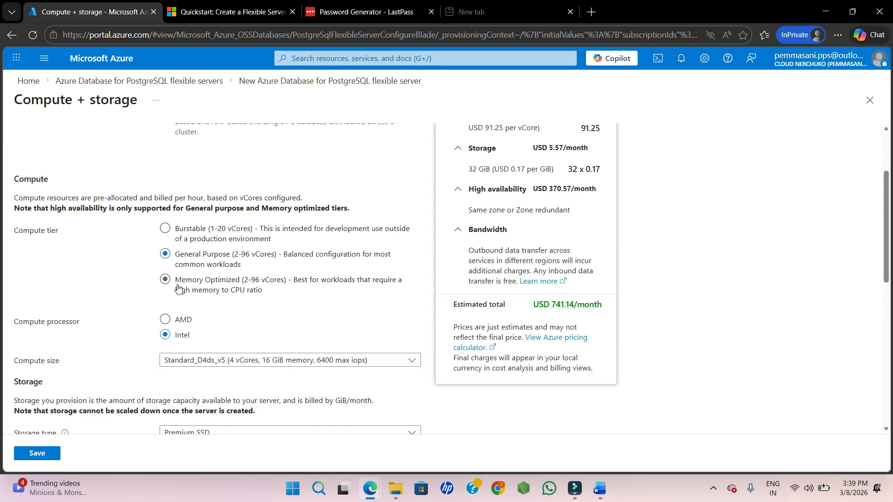
{"action": "left_click", "coordinate": [210, 281]}
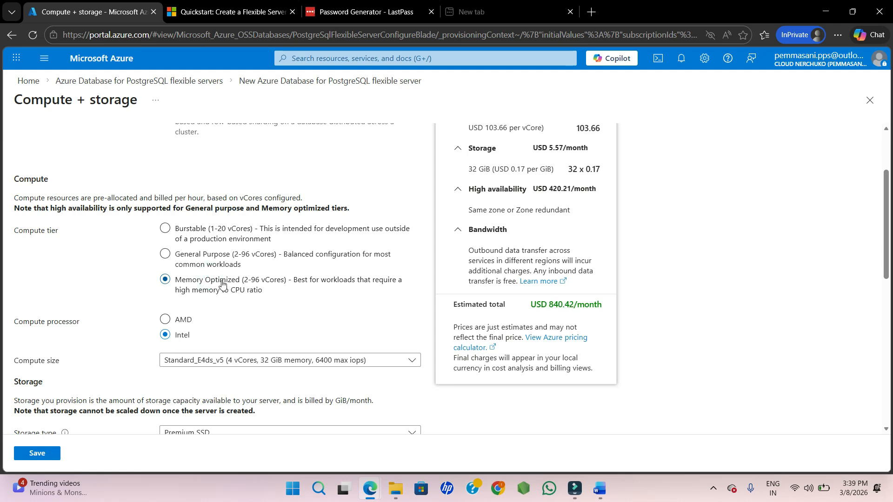
{"action": "left_click", "coordinate": [180, 237]}
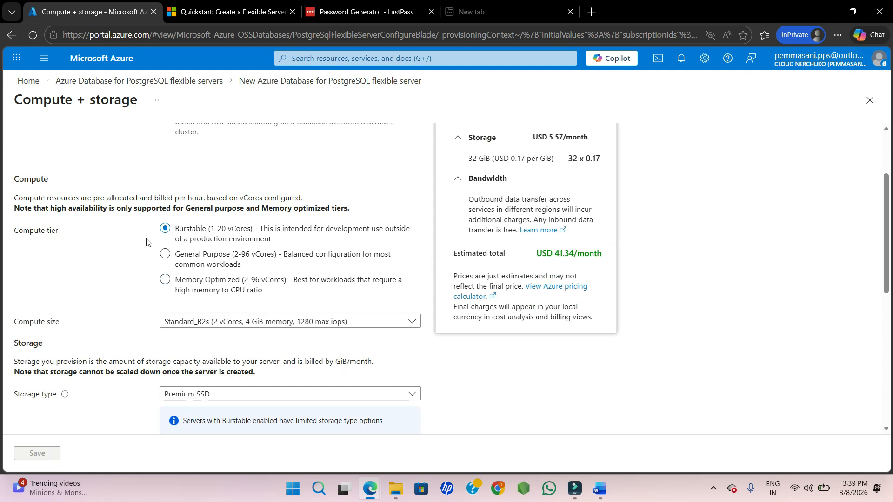
Set the compute size to Standard_B1ms (1 vCore, 2 GiB memory).
{"action": "scroll", "coordinate": [289, 247], "scroll_direction": "down", "scroll_amount": 1}
{"action": "scroll", "coordinate": [219, 220], "scroll_direction": "down", "scroll_amount": 1}
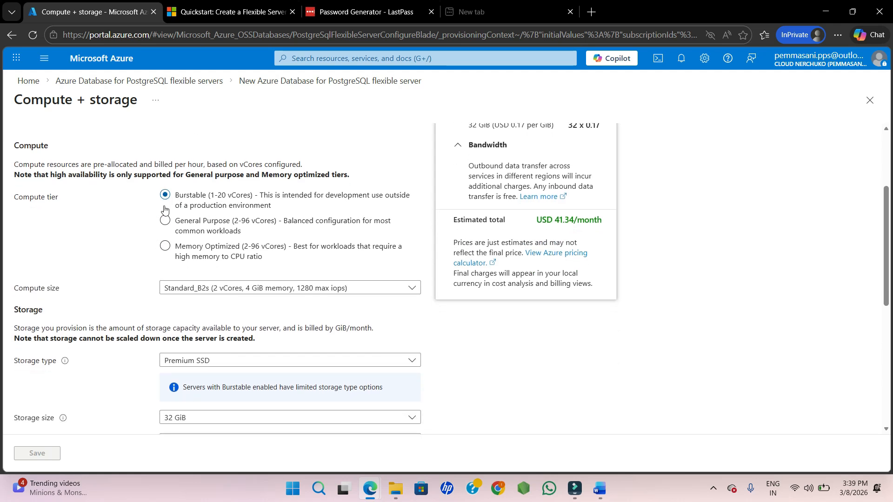
{"action": "left_click_drag", "start_coordinate": [164, 206], "coordinate": [129, 235]}
{"action": "left_click", "coordinate": [144, 285]}
{"action": "left_click", "coordinate": [176, 287]}
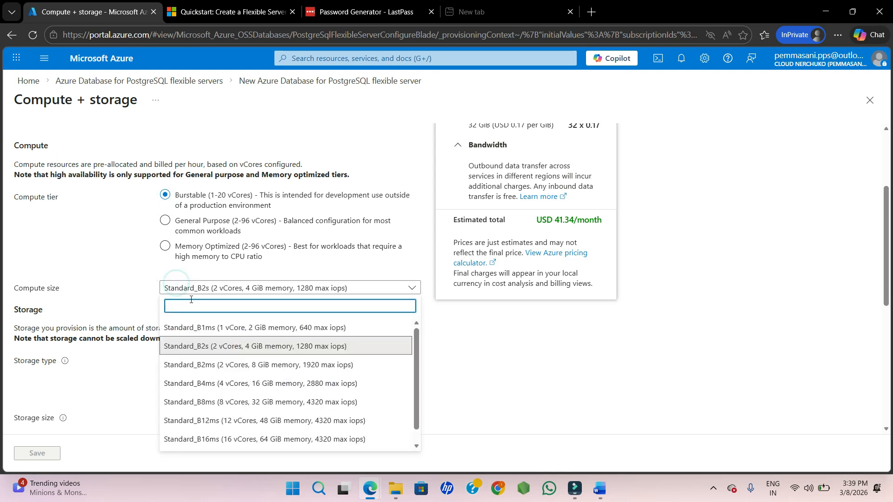
{"action": "left_click", "coordinate": [267, 333]}
{"action": "left_click", "coordinate": [265, 311]}
Review the available storage type options.
{"action": "scroll", "coordinate": [135, 311], "scroll_direction": "down", "scroll_amount": 2}
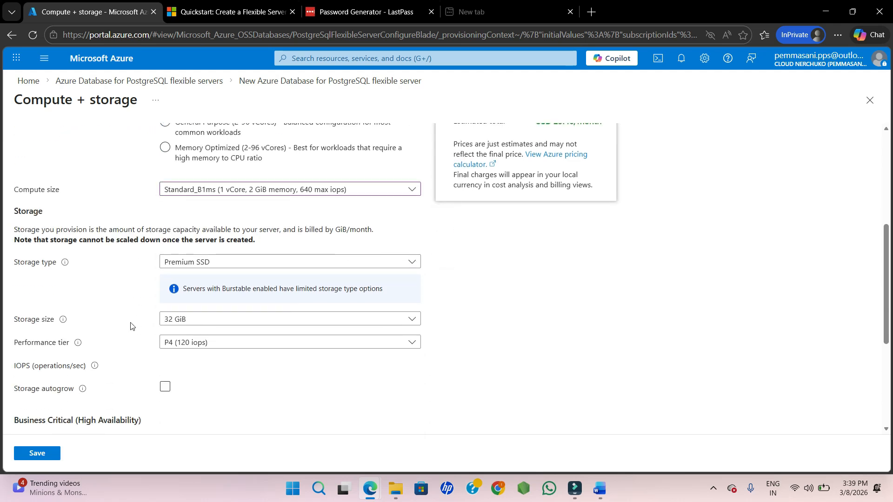
{"action": "left_click", "coordinate": [186, 261]}
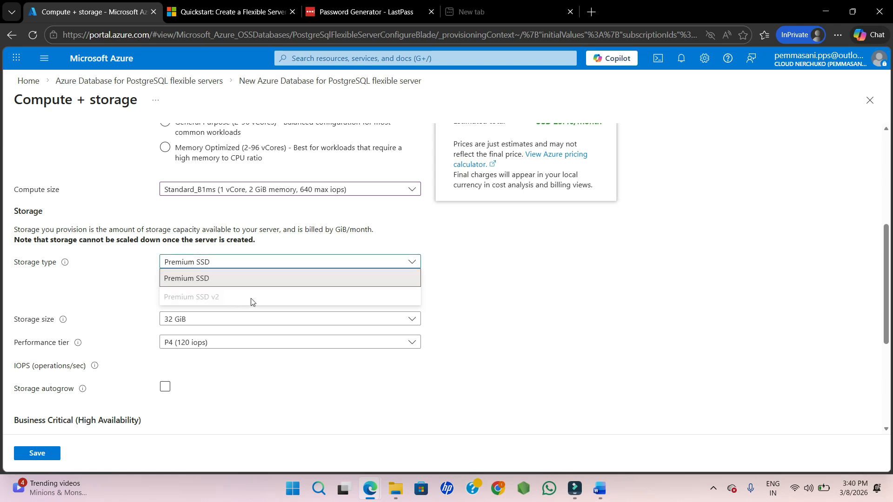
{"action": "left_click", "coordinate": [130, 292]}
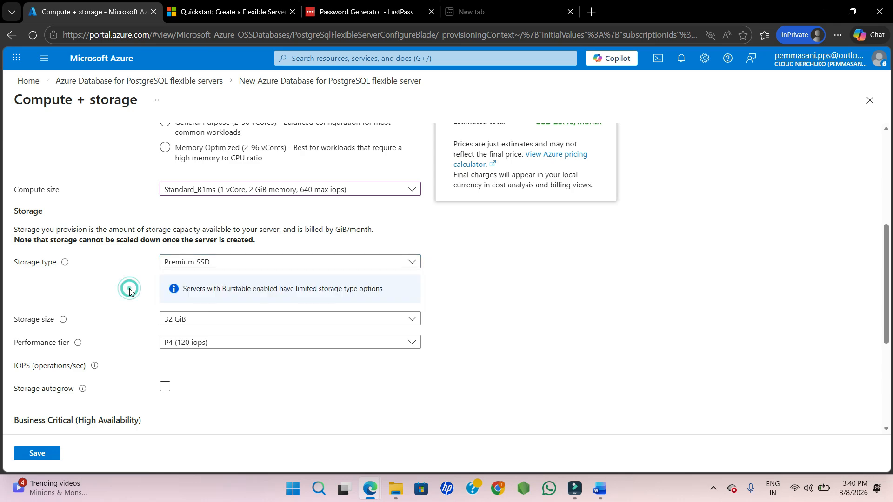
Review the storage, high availability and backup settings of the compute and storage configuration.
{"action": "scroll", "coordinate": [140, 274], "scroll_direction": "up", "scroll_amount": 2}
{"action": "scroll", "coordinate": [146, 255], "scroll_direction": "down", "scroll_amount": 4}
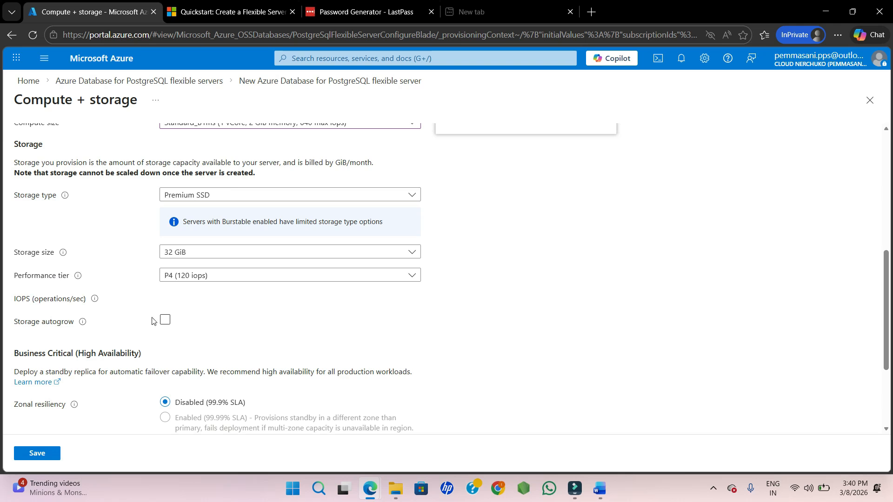
{"action": "scroll", "coordinate": [127, 328], "scroll_direction": "down", "scroll_amount": 3}
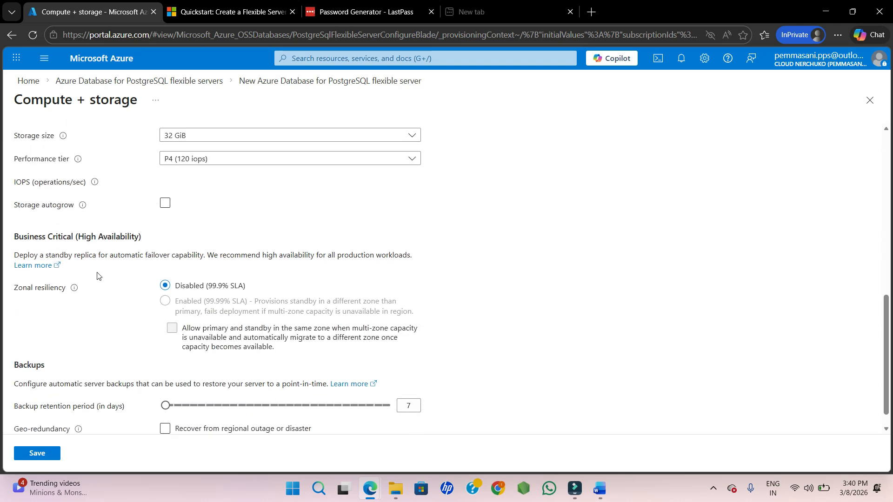
{"action": "scroll", "coordinate": [146, 329], "scroll_direction": "down", "scroll_amount": 1}
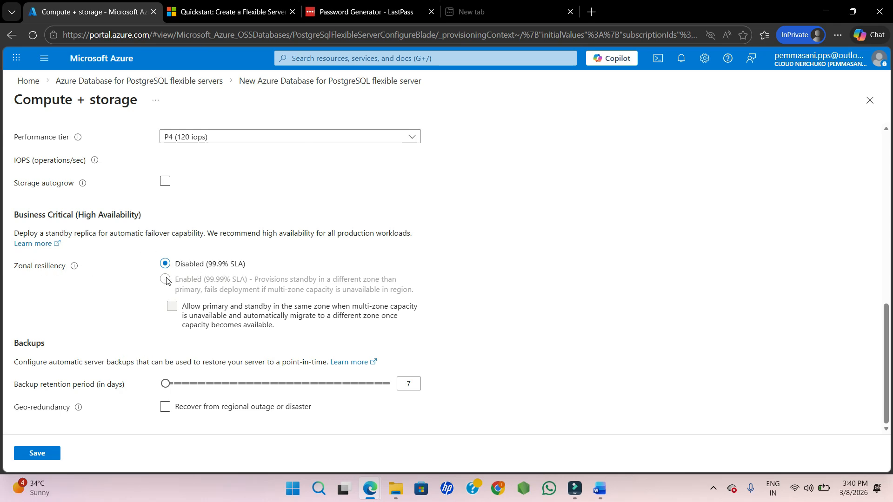
{"action": "scroll", "coordinate": [136, 301], "scroll_direction": "up", "scroll_amount": 10}
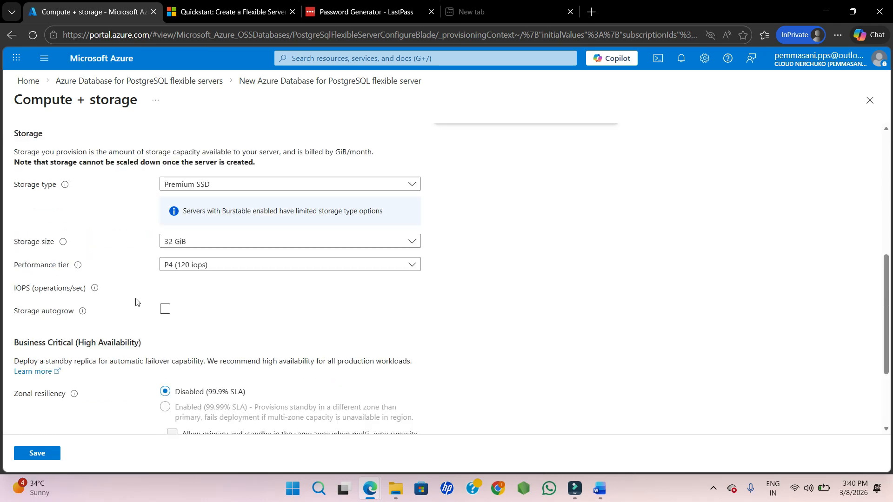
{"action": "scroll", "coordinate": [138, 303], "scroll_direction": "down", "scroll_amount": 4}
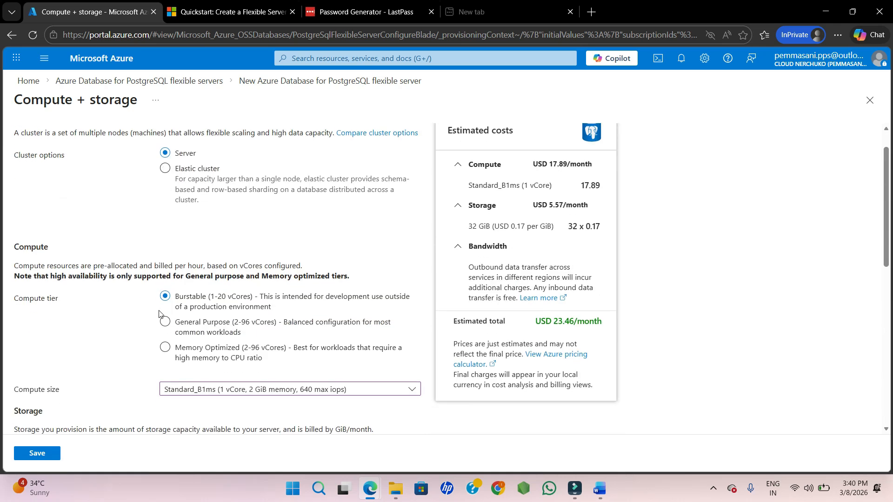
{"action": "scroll", "coordinate": [159, 313], "scroll_direction": "down", "scroll_amount": 6}
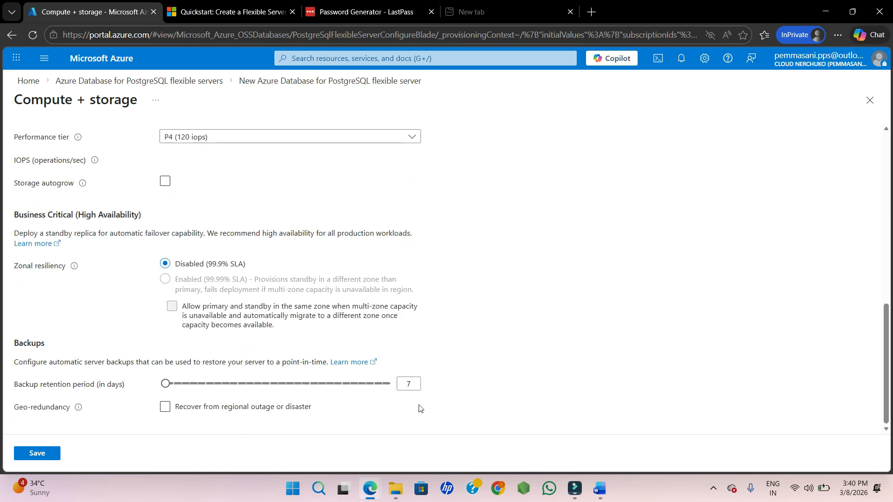
Try a 35-day backup retention and geo-redundancy, then revert both to their defaults.
{"action": "left_click_drag", "start_coordinate": [165, 383], "coordinate": [405, 414]}
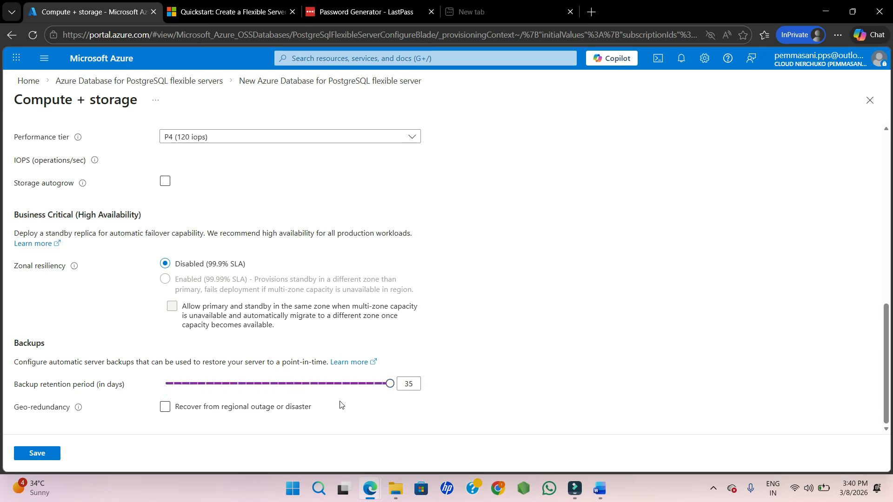
{"action": "left_click_drag", "start_coordinate": [390, 383], "coordinate": [154, 386]}
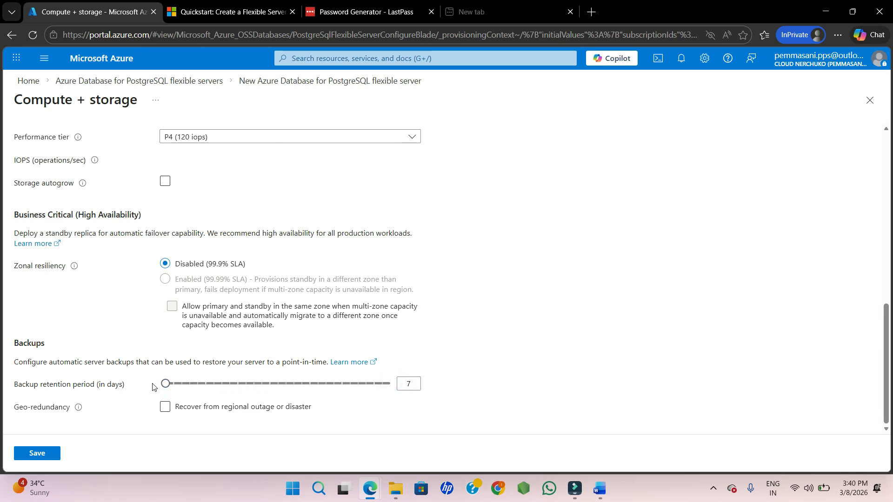
{"action": "left_click", "coordinate": [171, 414]}
{"action": "left_click", "coordinate": [170, 413]}
Save the Burstable compute and storage configuration and return to the server form.
{"action": "scroll", "coordinate": [98, 308], "scroll_direction": "up", "scroll_amount": 8}
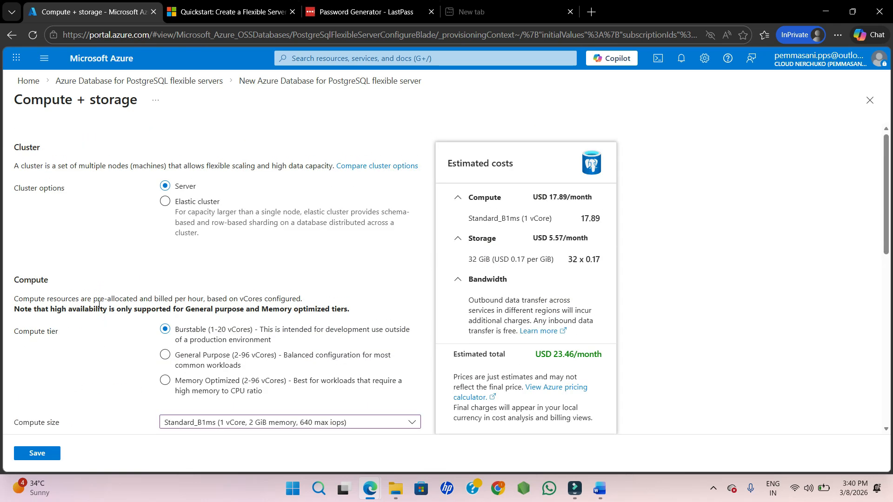
{"action": "scroll", "coordinate": [97, 309], "scroll_direction": "down", "scroll_amount": 8}
{"action": "scroll", "coordinate": [195, 305], "scroll_direction": "up", "scroll_amount": 8}
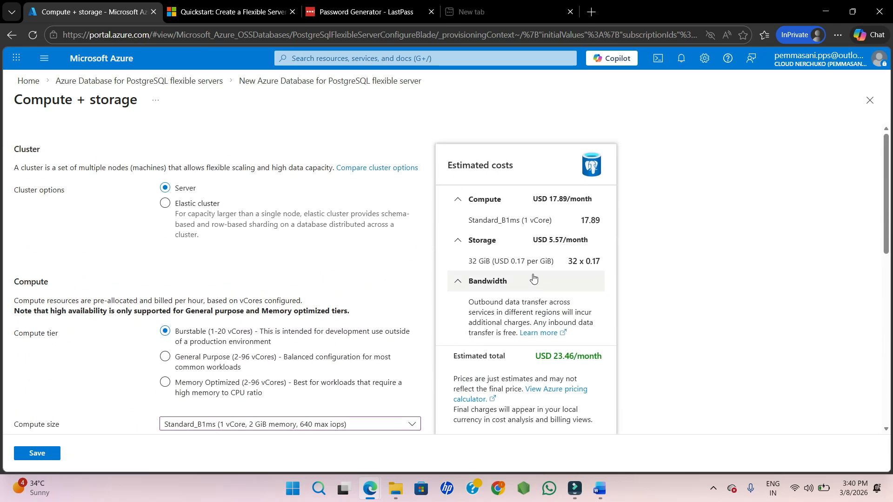
{"action": "scroll", "coordinate": [473, 372], "scroll_direction": "down", "scroll_amount": 1}
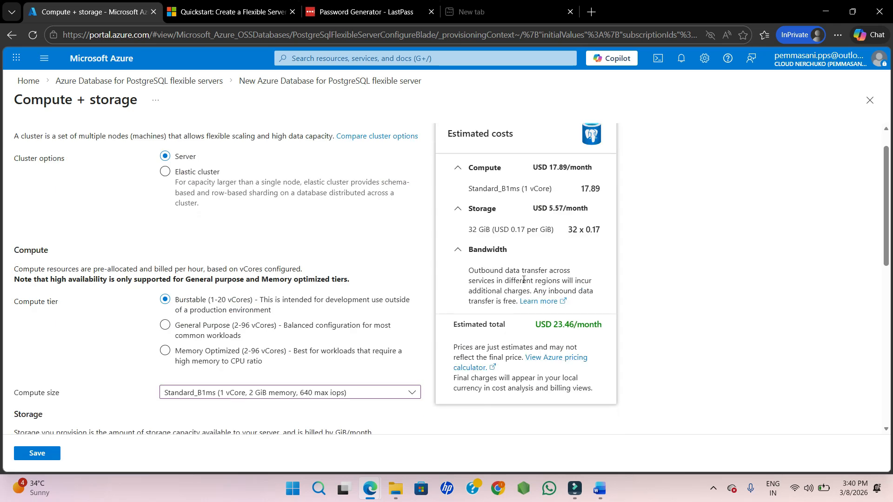
{"action": "left_click", "coordinate": [37, 453]}
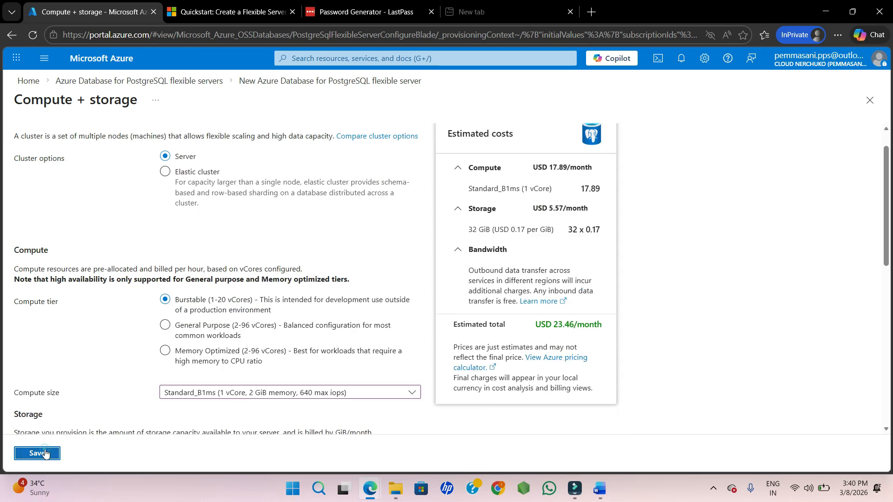
Read the warning about settings that cannot be changed after creation and review the remaining Basics settings.
{"action": "scroll", "coordinate": [118, 352], "scroll_direction": "up", "scroll_amount": 6}
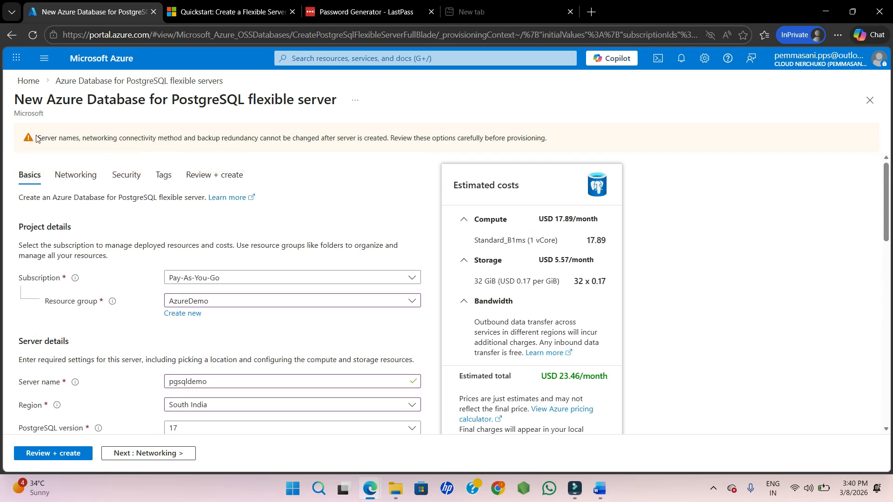
{"action": "left_click_drag", "start_coordinate": [36, 138], "coordinate": [405, 141]}
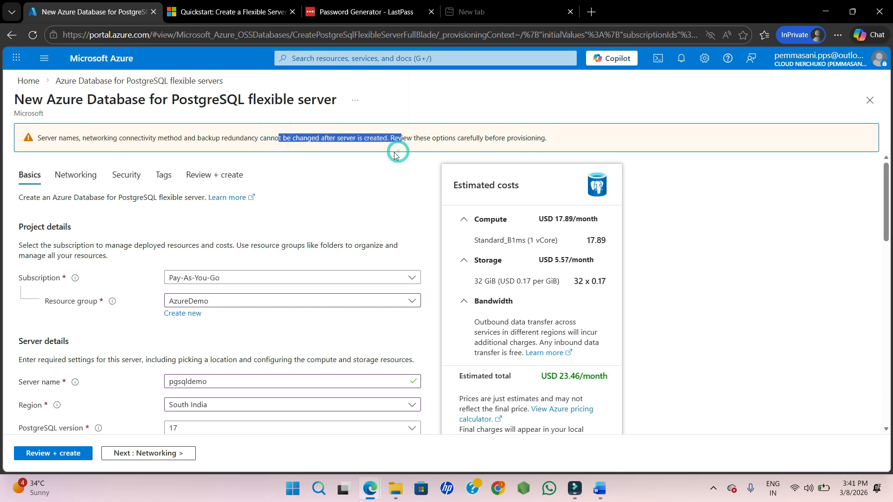
{"action": "left_click", "coordinate": [325, 166]}
{"action": "scroll", "coordinate": [273, 248], "scroll_direction": "down", "scroll_amount": 15}
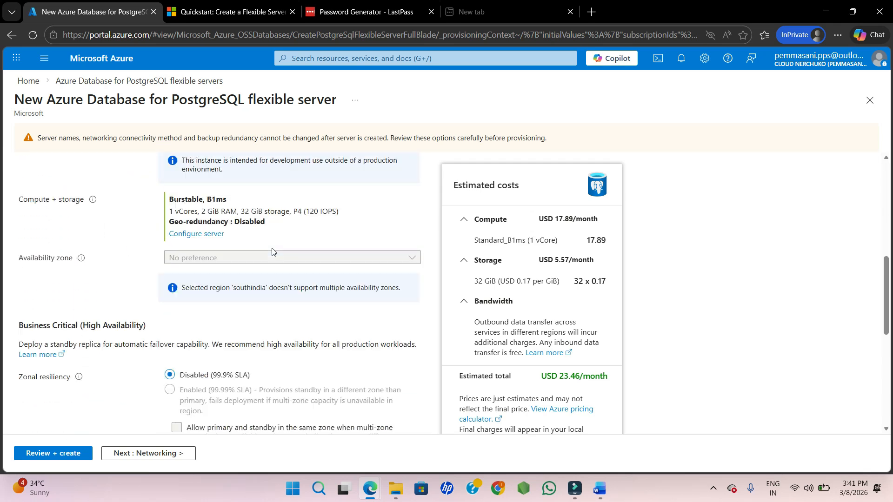
{"action": "scroll", "coordinate": [116, 282], "scroll_direction": "up", "scroll_amount": 7}
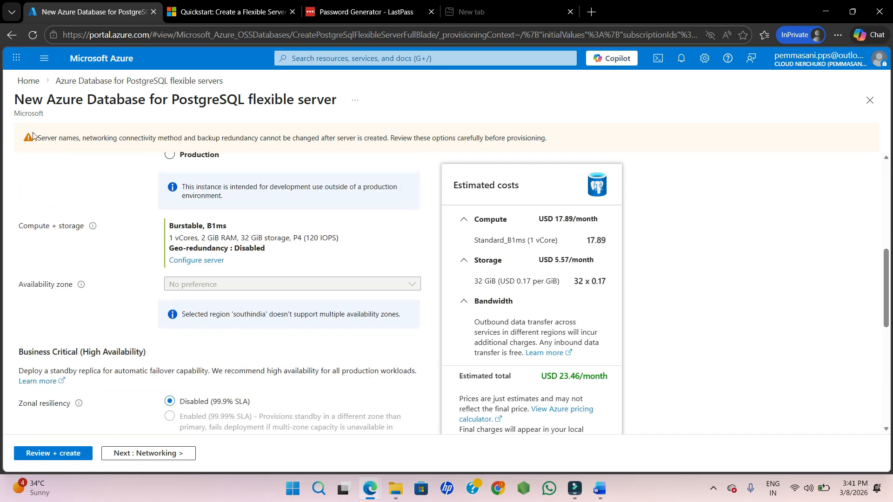
{"action": "scroll", "coordinate": [123, 235], "scroll_direction": "down", "scroll_amount": 6}
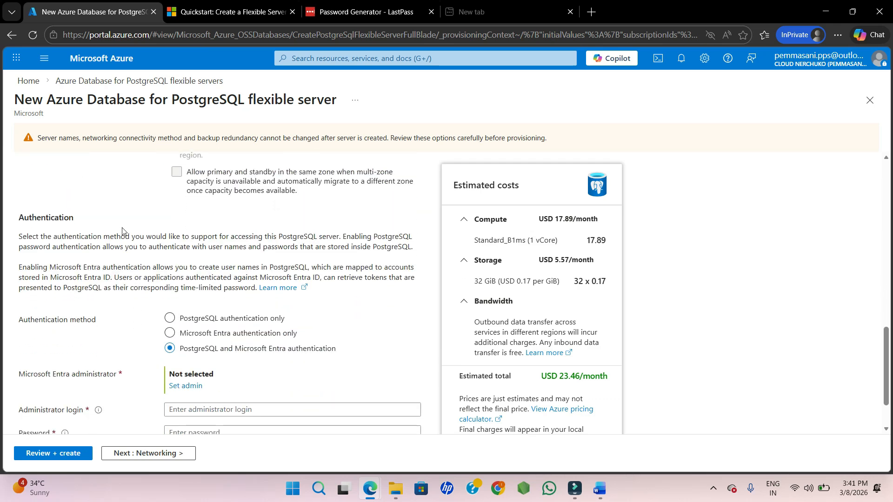
{"action": "scroll", "coordinate": [123, 244], "scroll_direction": "down", "scroll_amount": 2}
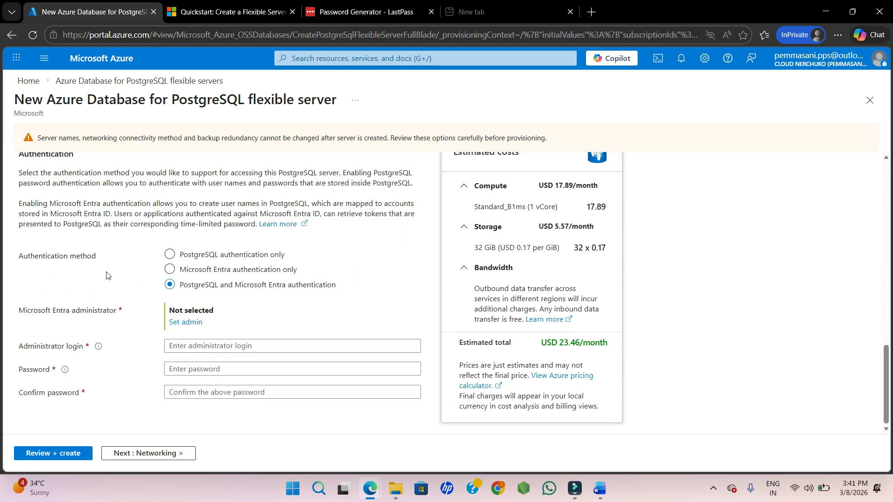
{"action": "scroll", "coordinate": [39, 271], "scroll_direction": "up", "scroll_amount": 3}
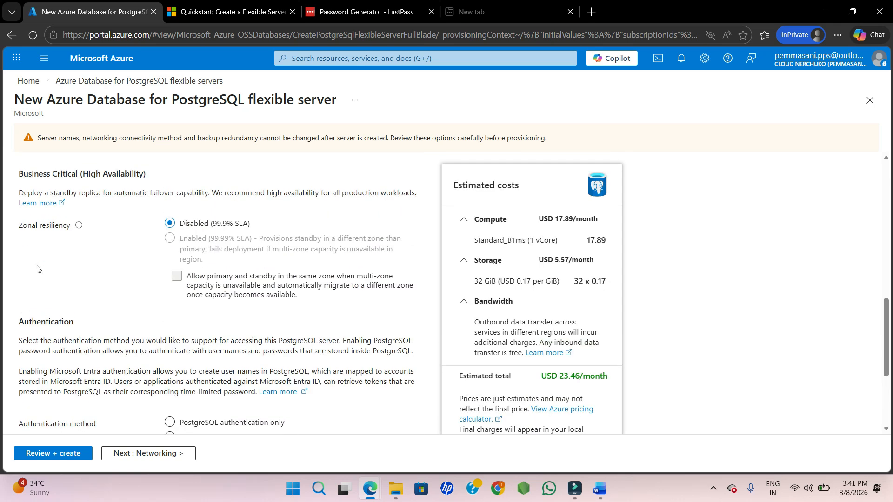
{"action": "scroll", "coordinate": [39, 270], "scroll_direction": "down", "scroll_amount": 3}
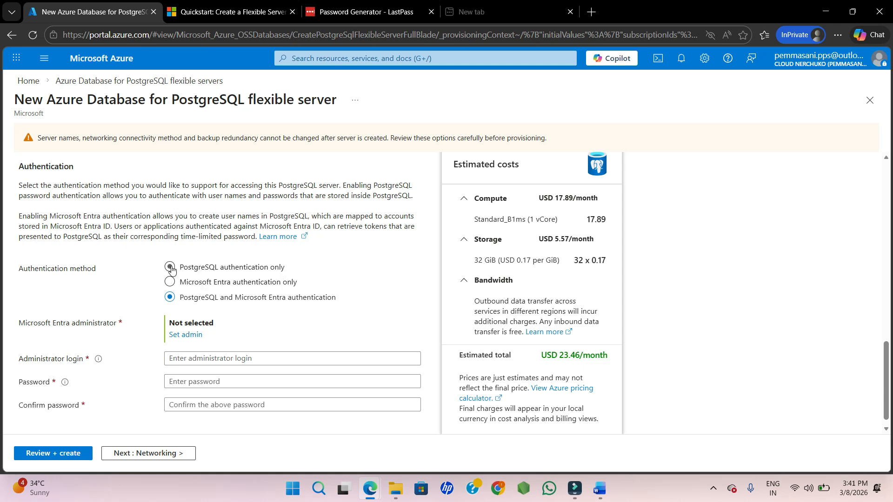
Set the authentication method to PostgreSQL authentication only.
{"action": "left_click", "coordinate": [211, 271]}
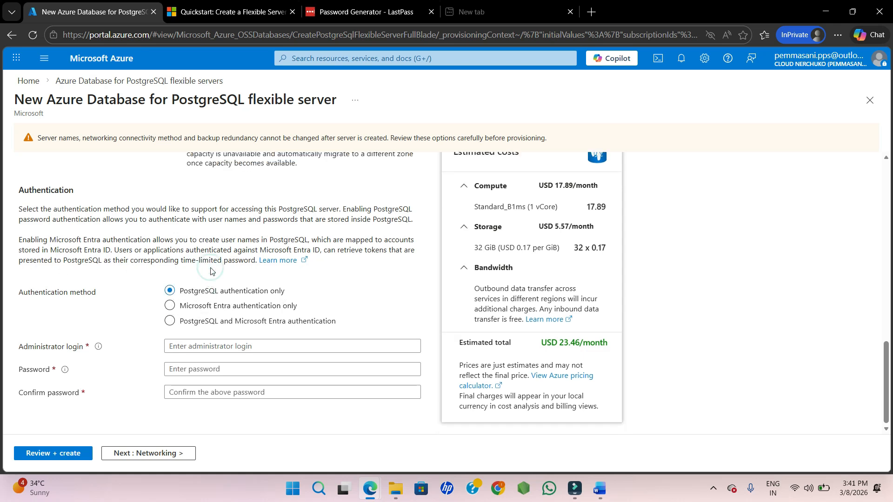
{"action": "left_click", "coordinate": [196, 306]}
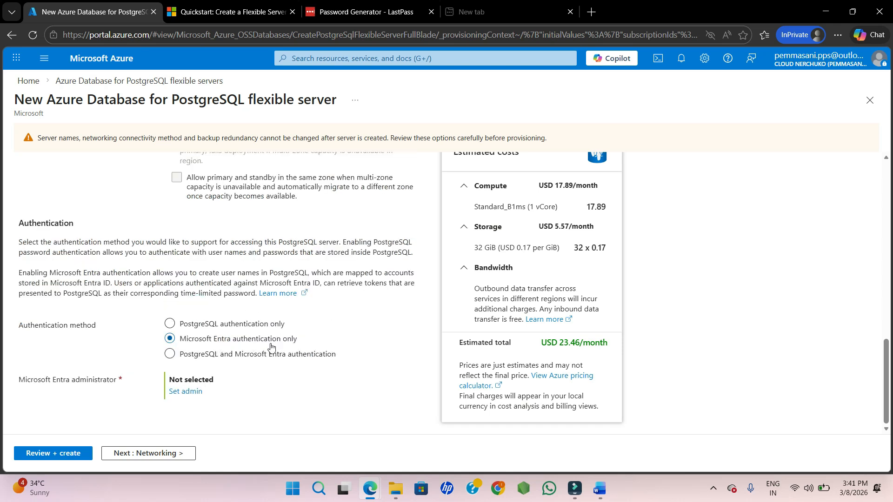
{"action": "left_click", "coordinate": [203, 362]}
{"action": "scroll", "coordinate": [252, 369], "scroll_direction": "down", "scroll_amount": 1}
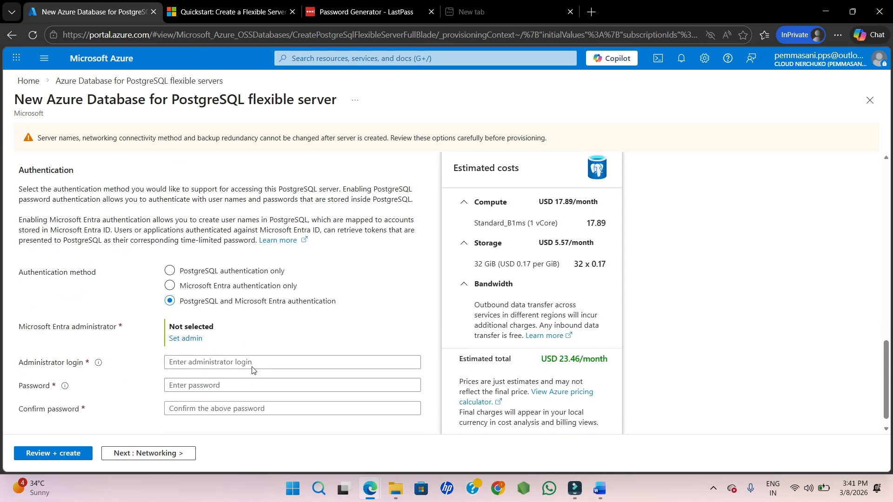
{"action": "scroll", "coordinate": [253, 369], "scroll_direction": "down", "scroll_amount": 1}
{"action": "left_click", "coordinate": [169, 259]}
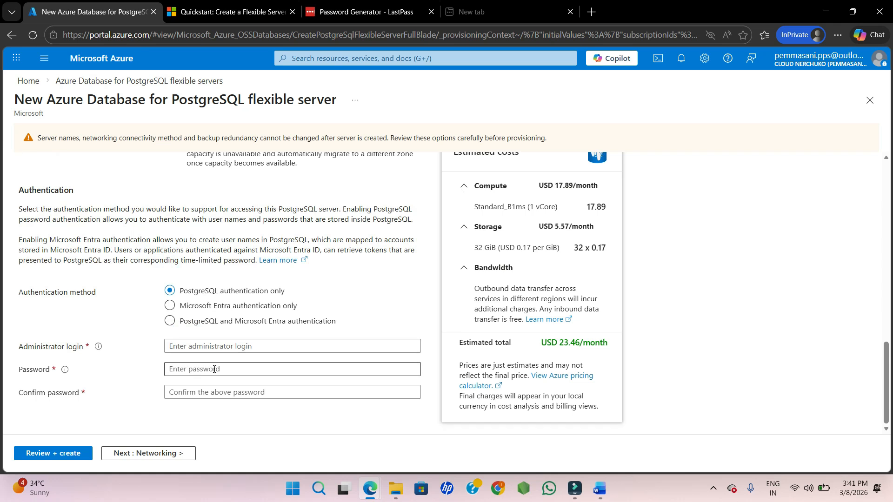
Set the administrator login to admin123.
{"action": "left_click", "coordinate": [192, 344]}
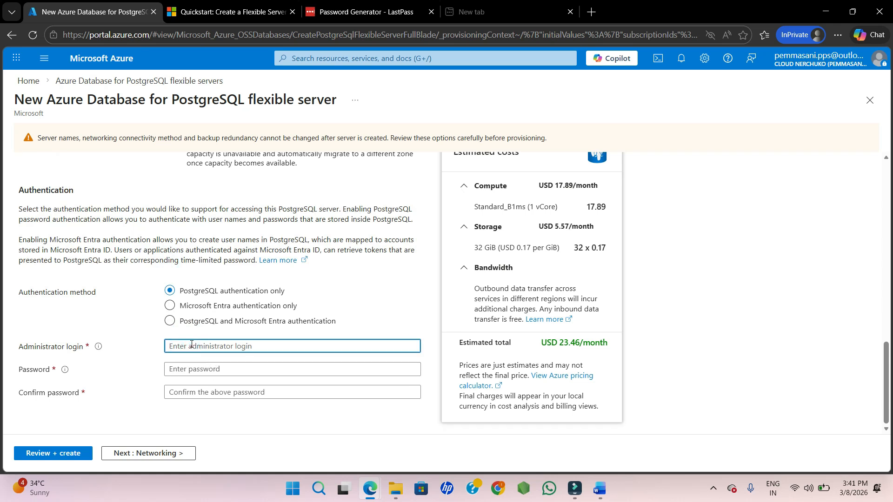
{"action": "type", "text": "admin"}
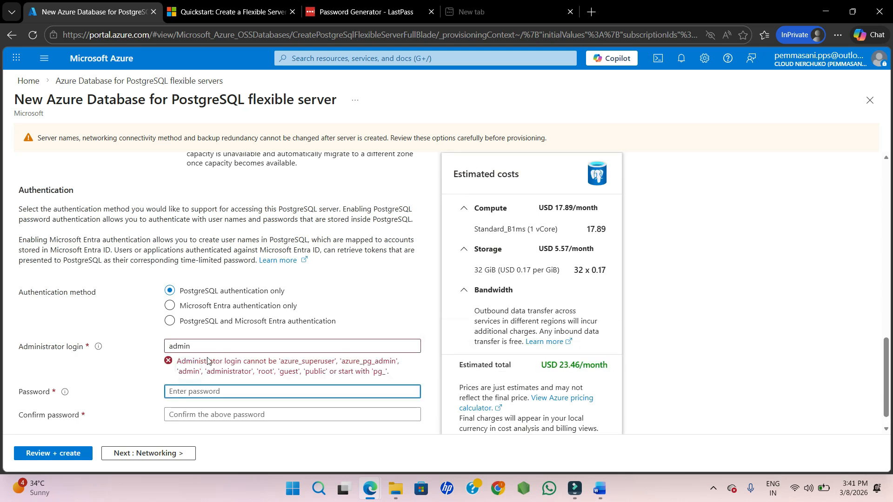
{"action": "type", "text": "123"}
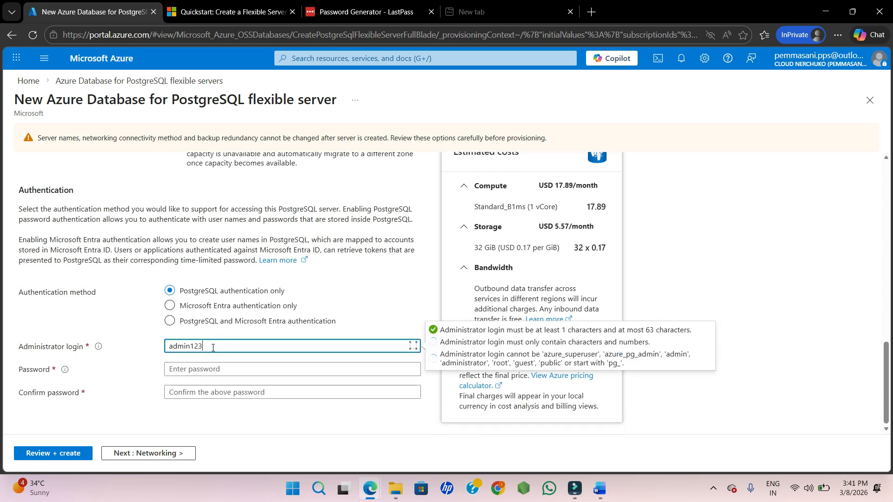
Copy a generated password from the password generator tab and paste it into the password and confirm password fields.
{"action": "left_click", "coordinate": [200, 375]}
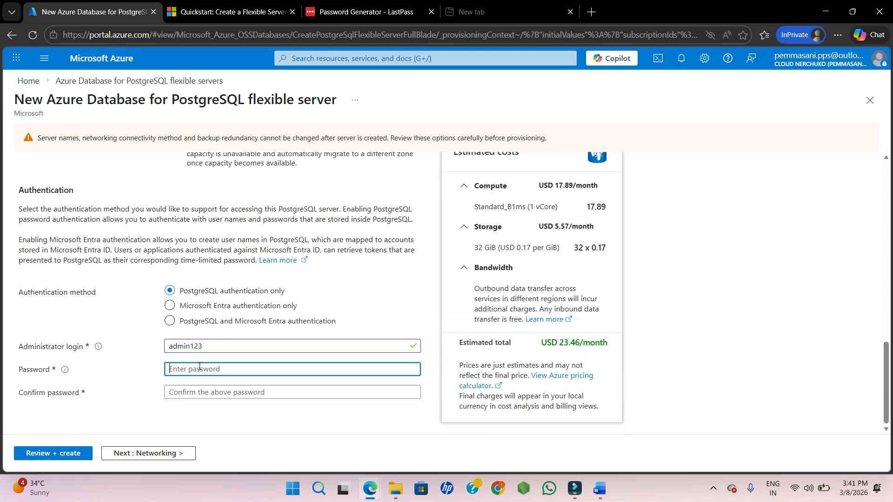
{"action": "left_click", "coordinate": [328, 5]}
{"action": "scroll", "coordinate": [425, 273], "scroll_direction": "down", "scroll_amount": 5}
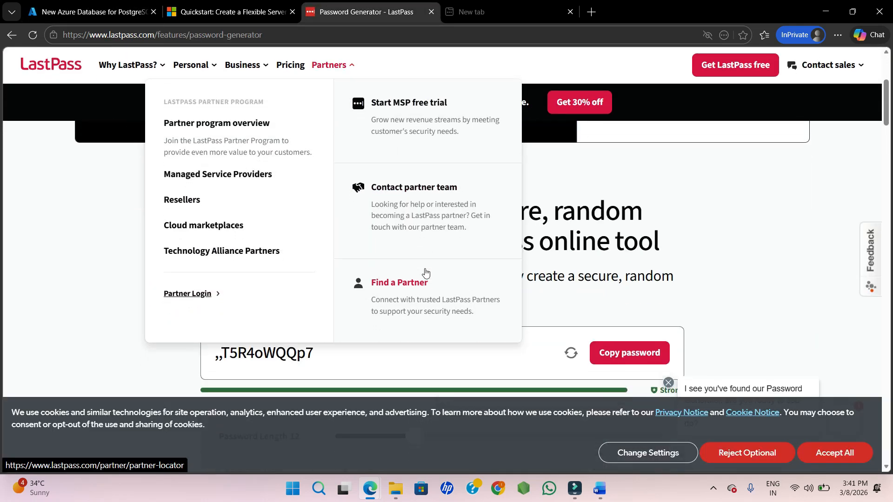
{"action": "left_click", "coordinate": [600, 339]}
{"action": "left_click", "coordinate": [119, 4]}
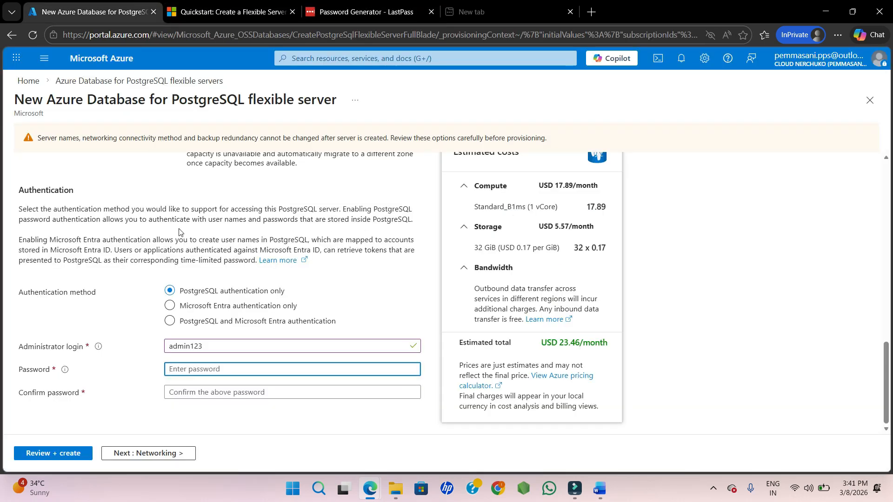
{"action": "key", "text": "ctrl+v"}
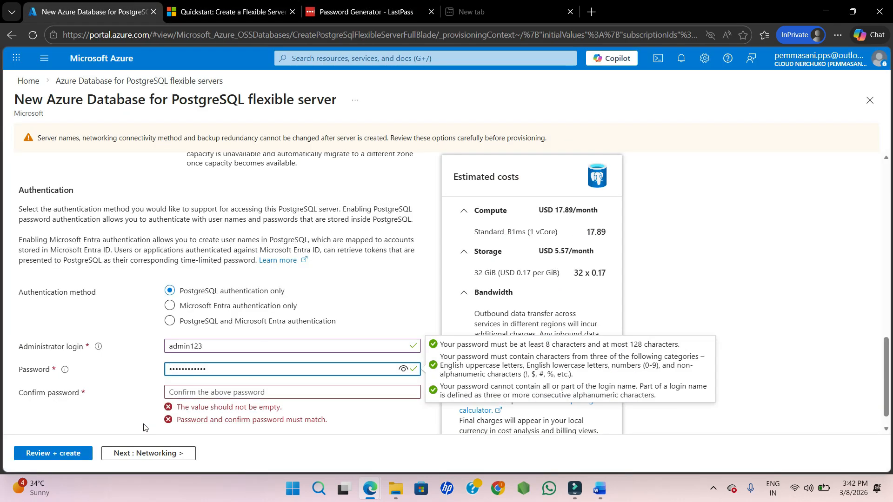
{"action": "left_click", "coordinate": [180, 392]}
{"action": "key", "text": "ctrl+v"}
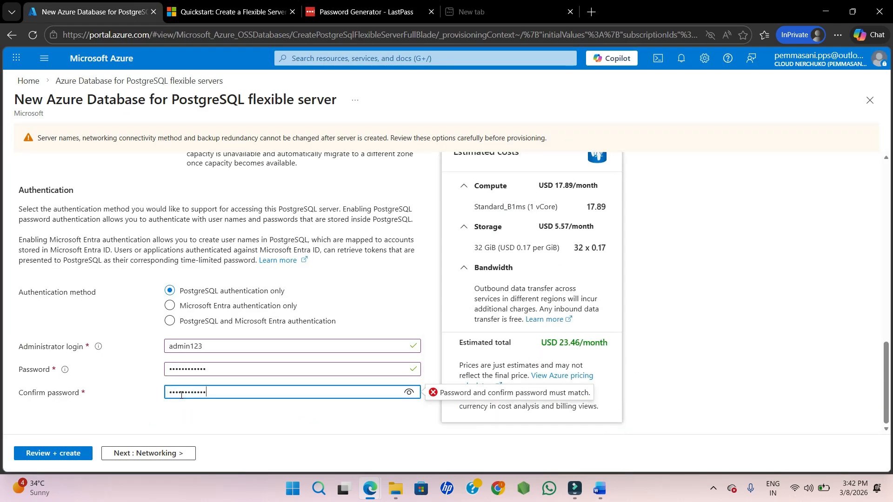
{"action": "left_click", "coordinate": [132, 392]}
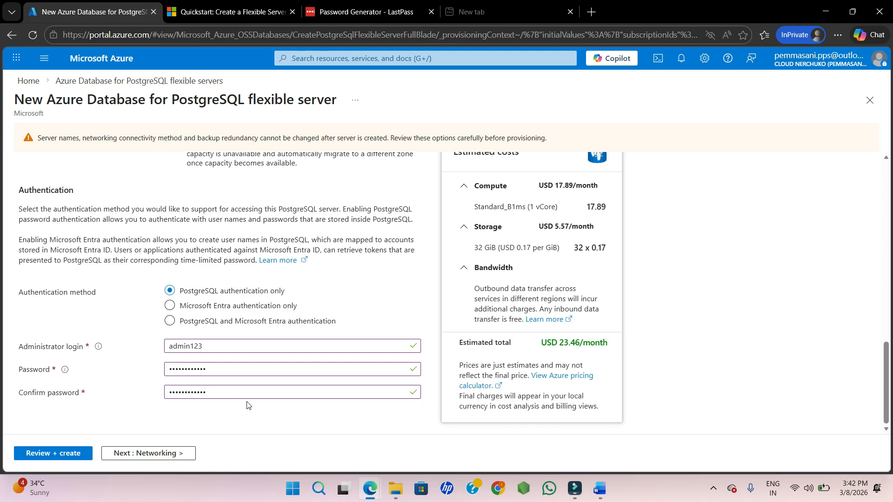
Continue to Networking and disable public access to the server through the internet.
{"action": "left_click", "coordinate": [170, 453]}
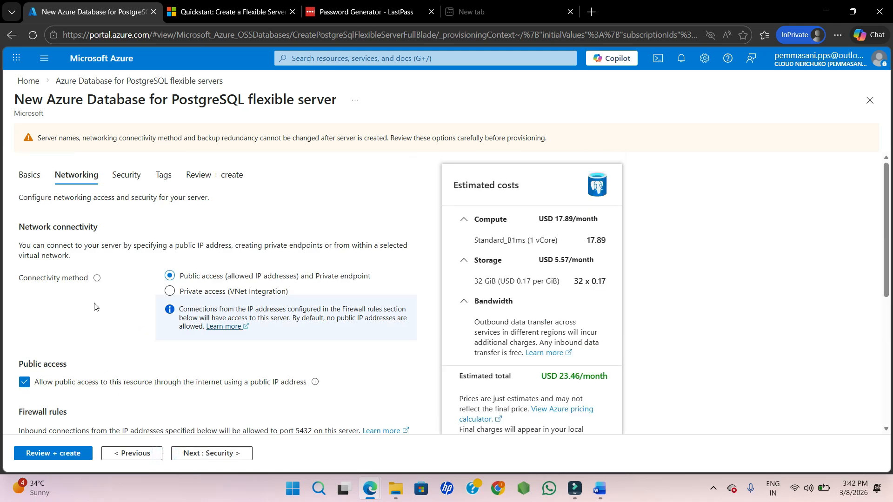
{"action": "left_click", "coordinate": [24, 381]}
{"action": "scroll", "coordinate": [174, 292], "scroll_direction": "down", "scroll_amount": 1}
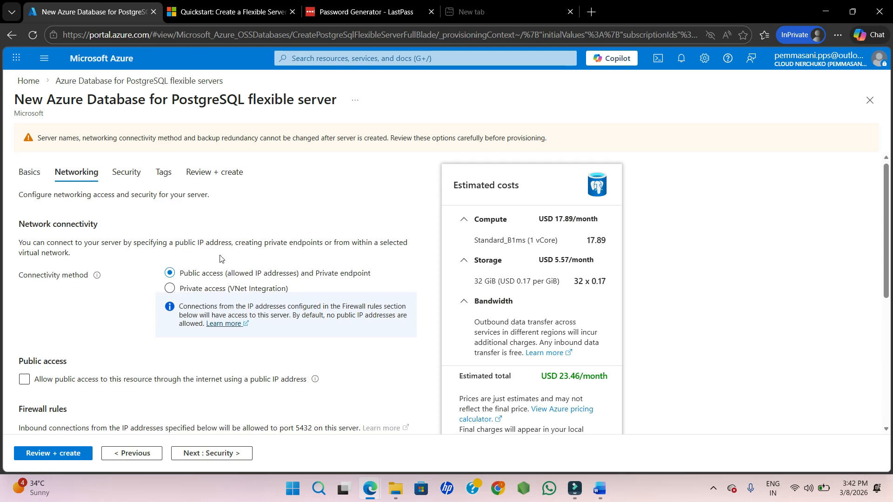
{"action": "scroll", "coordinate": [116, 315], "scroll_direction": "down", "scroll_amount": 2}
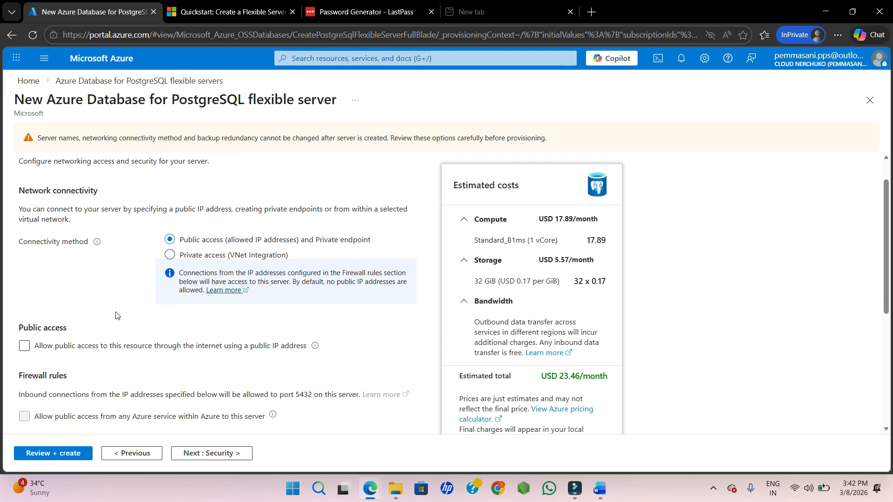
Move from the networking settings on to the Security tab of the server form.
{"action": "scroll", "coordinate": [116, 315], "scroll_direction": "down", "scroll_amount": 4}
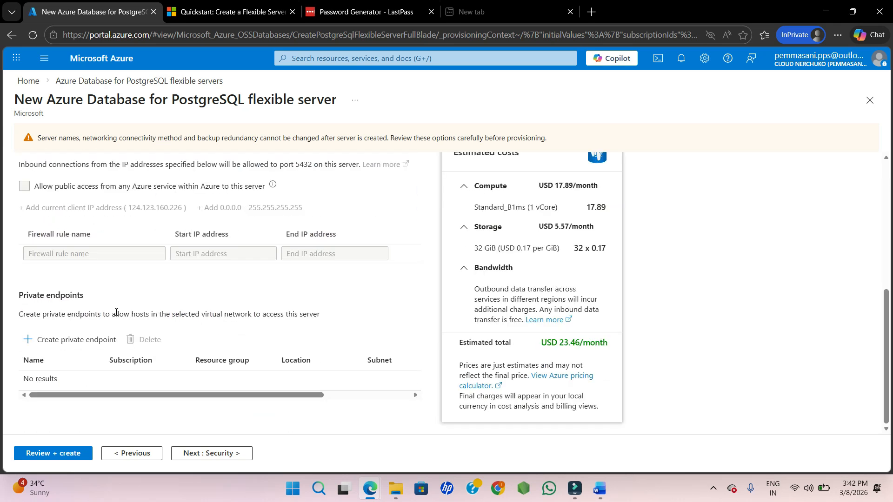
{"action": "scroll", "coordinate": [117, 312], "scroll_direction": "up", "scroll_amount": 6}
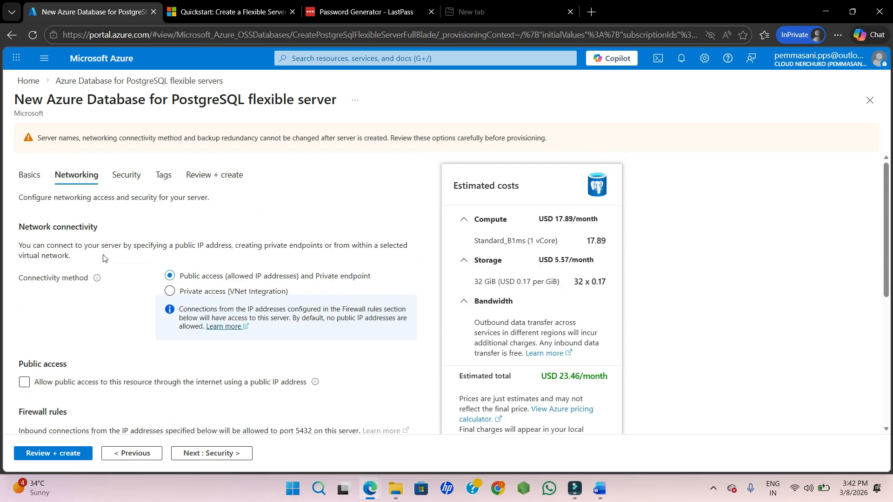
{"action": "left_click", "coordinate": [124, 173]}
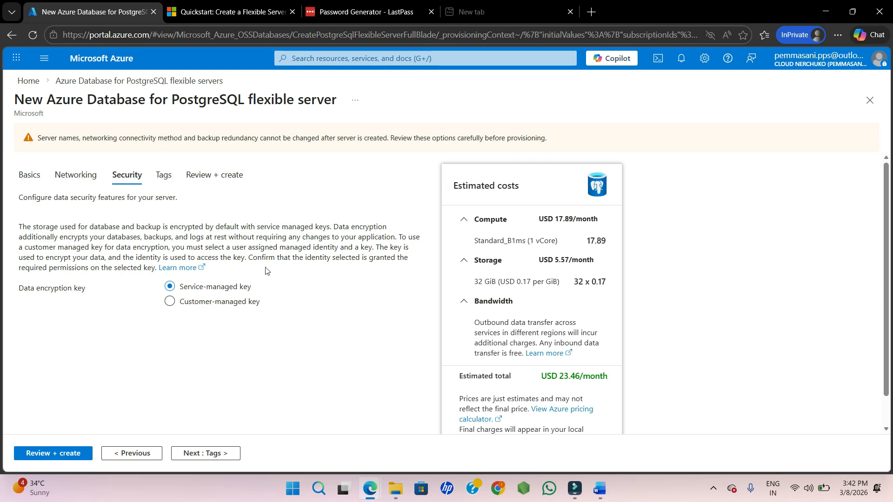
{"action": "triple_click", "coordinate": [257, 288]}
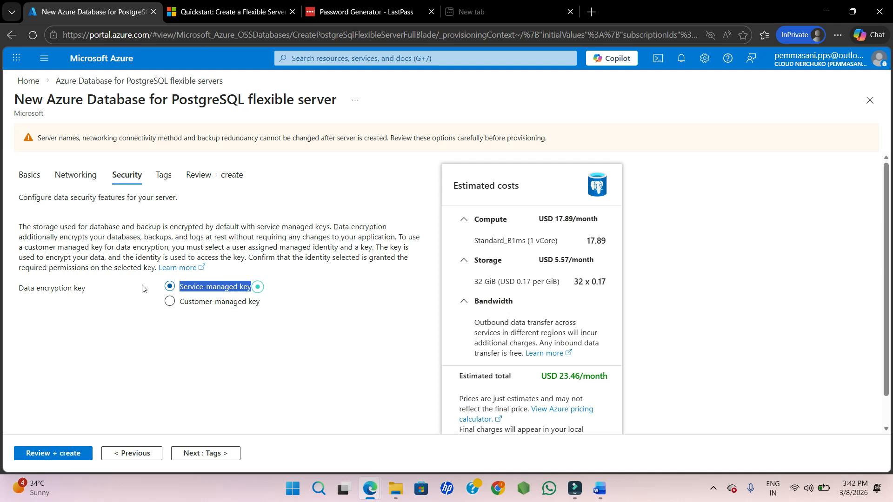
Try switching data encryption to a customer-managed key, then return to the service-managed key.
{"action": "left_click", "coordinate": [169, 307]}
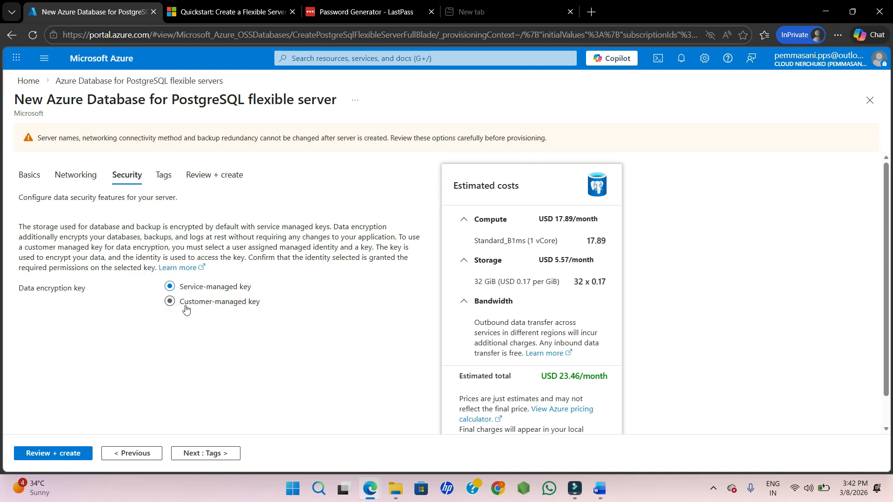
{"action": "left_click", "coordinate": [178, 306]}
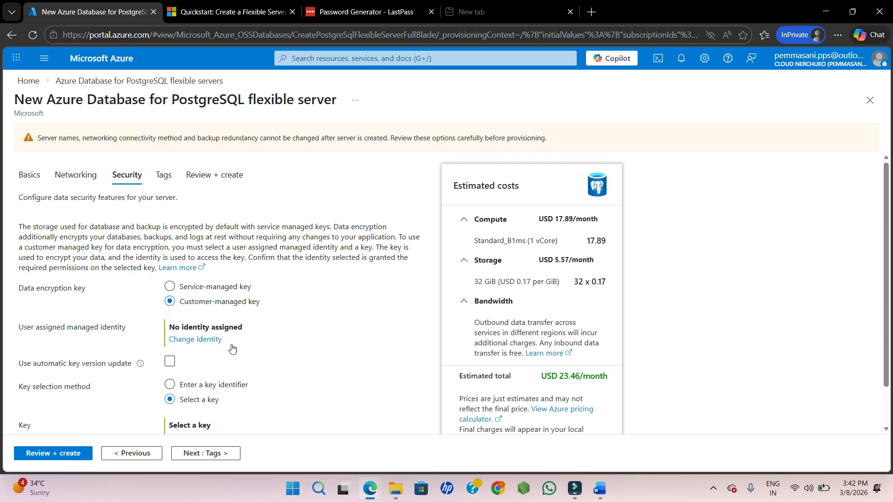
{"action": "scroll", "coordinate": [268, 389], "scroll_direction": "down", "scroll_amount": 1}
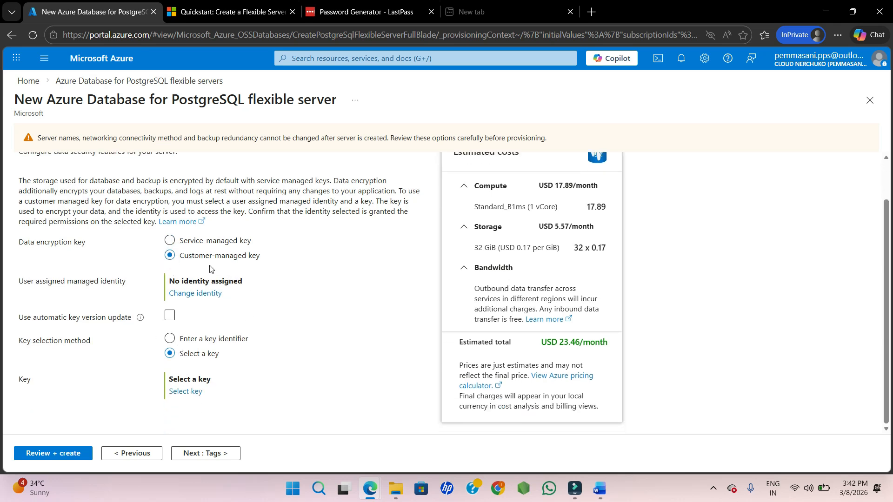
{"action": "left_click", "coordinate": [172, 241]}
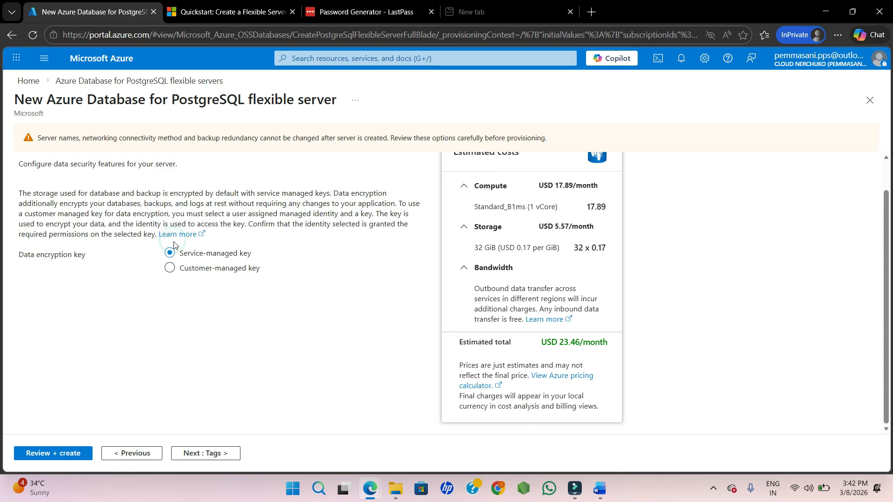
{"action": "scroll", "coordinate": [207, 215], "scroll_direction": "up", "scroll_amount": 1}
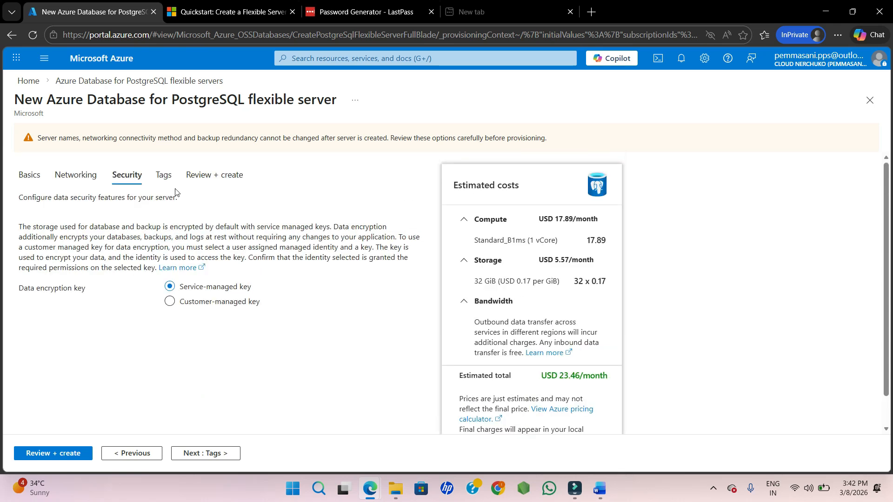
Skip the tags and open Review + create to check the server configuration summary.
{"action": "left_click", "coordinate": [164, 176]}
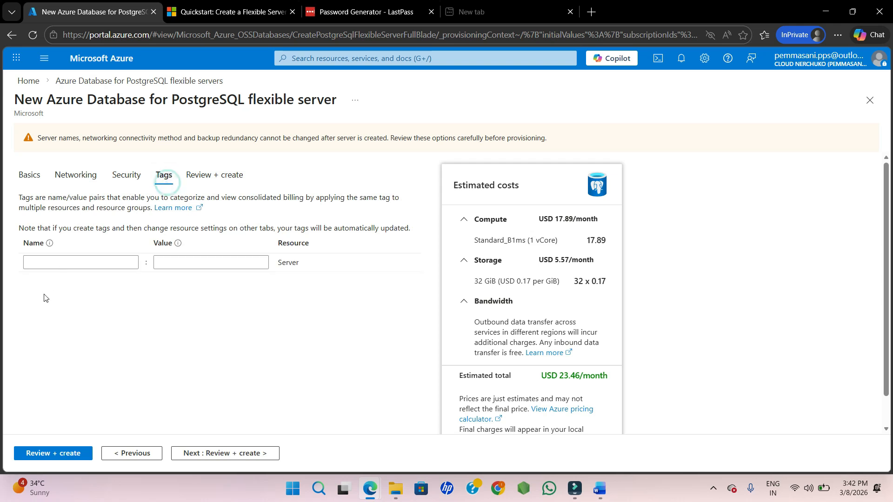
{"action": "left_click", "coordinate": [219, 176]}
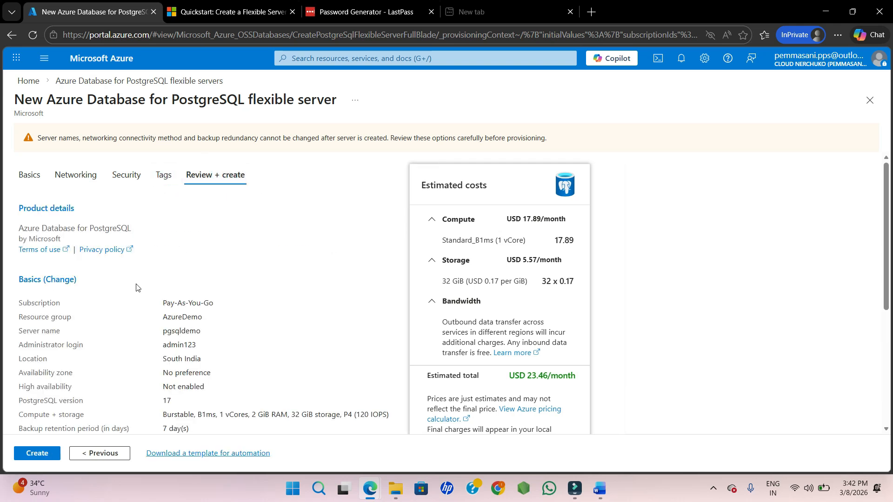
{"action": "scroll", "coordinate": [117, 317], "scroll_direction": "down", "scroll_amount": 2}
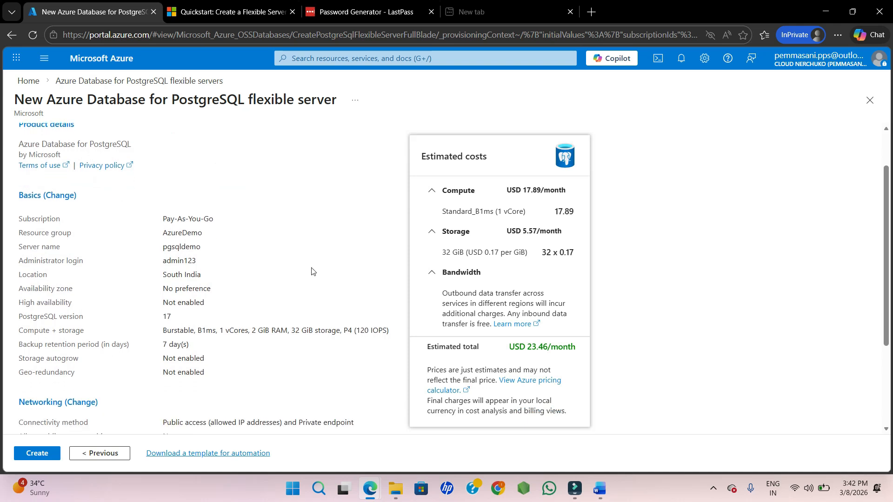
{"action": "scroll", "coordinate": [164, 293], "scroll_direction": "down", "scroll_amount": 3}
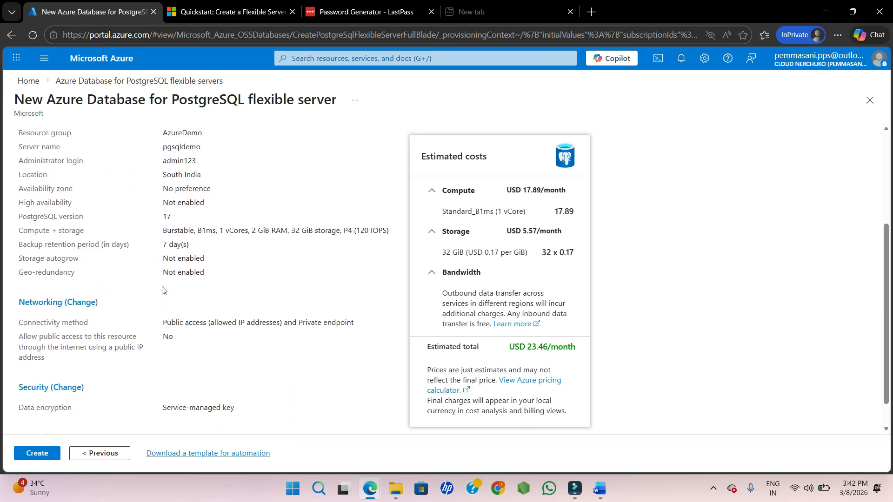
{"action": "scroll", "coordinate": [252, 320], "scroll_direction": "down", "scroll_amount": 1}
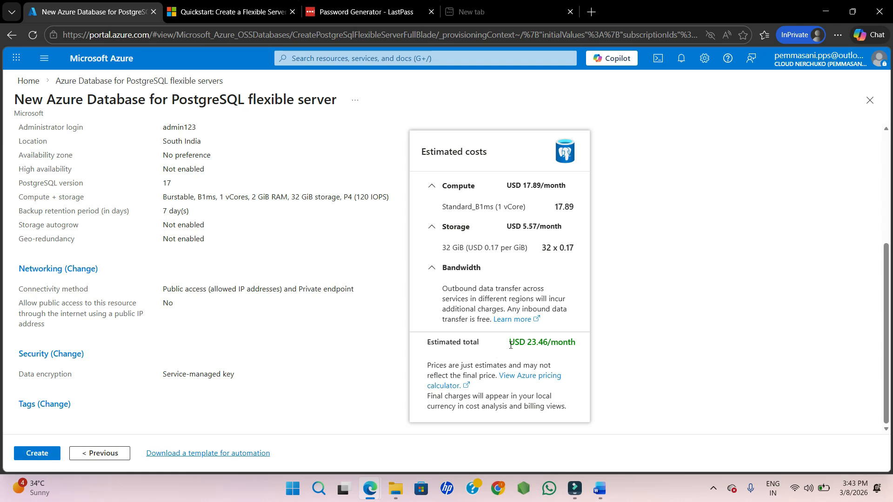
Create the server, choosing to proceed without firewall rules.
{"action": "left_click_drag", "start_coordinate": [510, 345], "coordinate": [569, 408]}
{"action": "left_click", "coordinate": [565, 374]}
{"action": "left_click", "coordinate": [33, 462]}
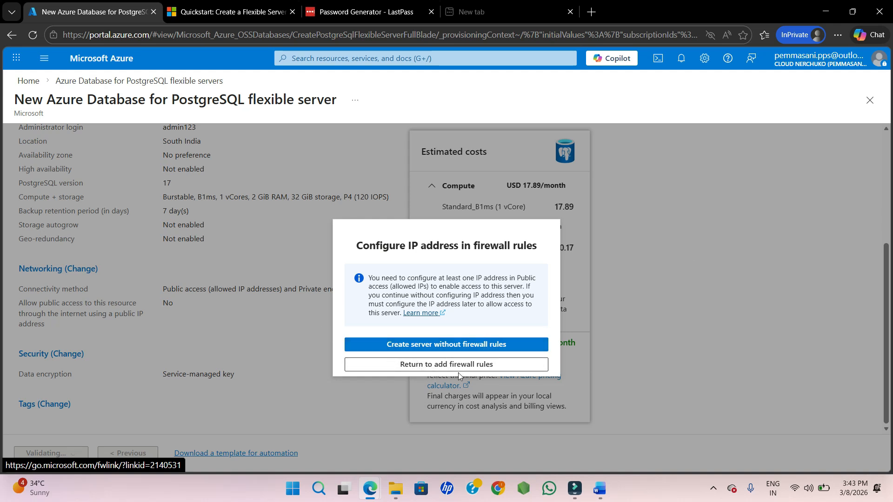
{"action": "left_click", "coordinate": [441, 347]}
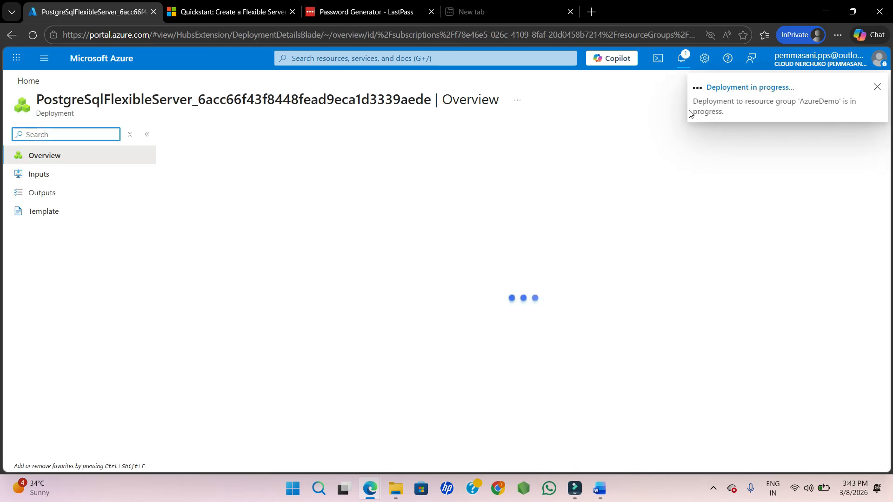
Open the new pgsqldemo server resource once the deployment completes.
{"action": "left_click", "coordinate": [729, 89]}
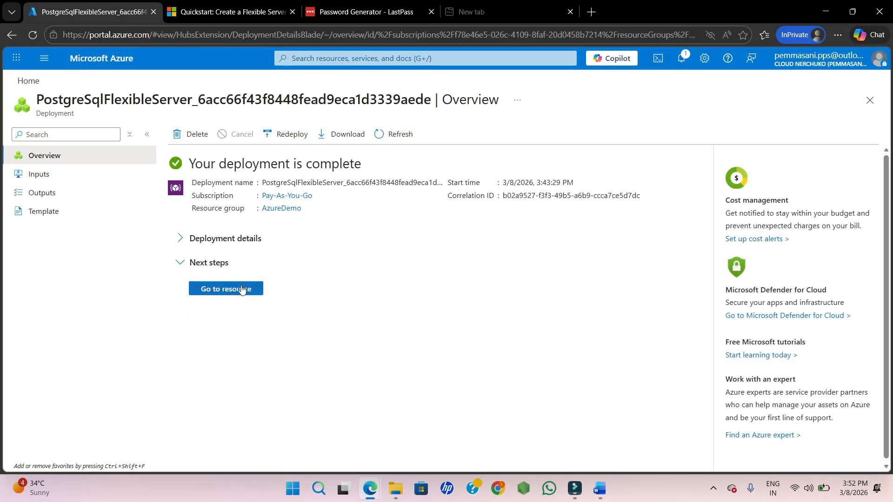
{"action": "triple_click", "coordinate": [195, 163]}
{"action": "left_click", "coordinate": [307, 328]}
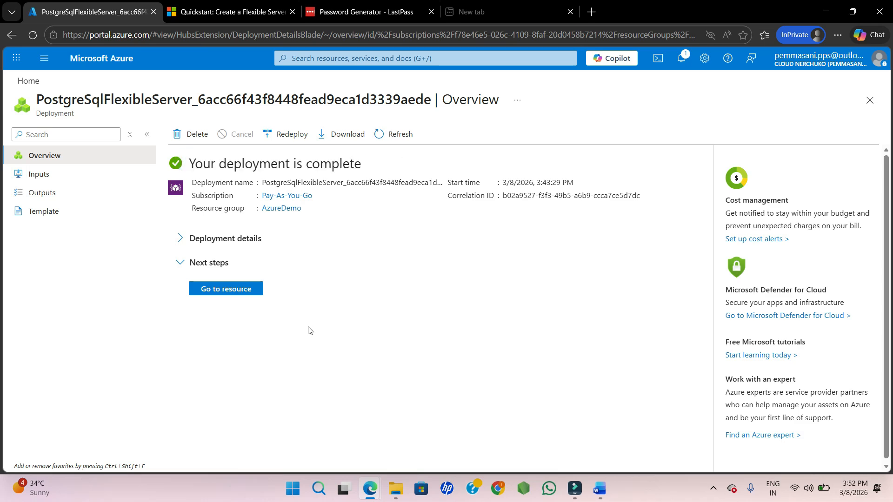
{"action": "left_click", "coordinate": [238, 296]}
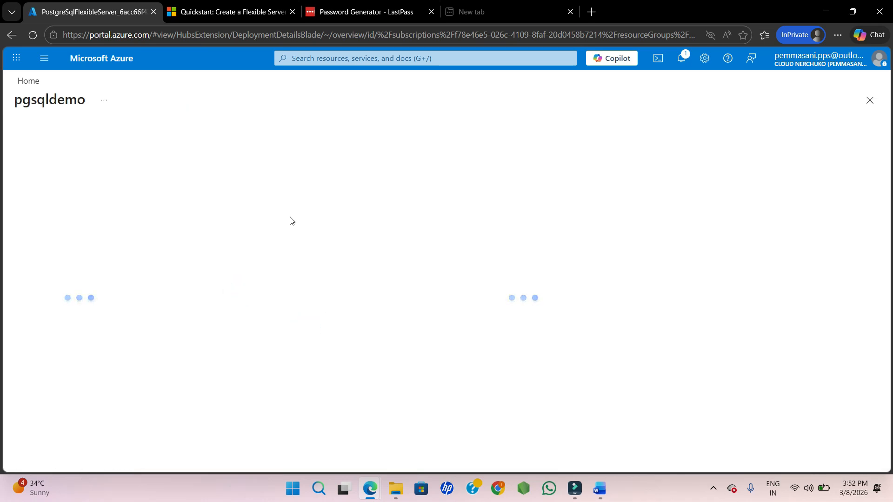
Examine the server overview's essentials such as status, location and configuration.
{"action": "double_click", "coordinate": [68, 101]}
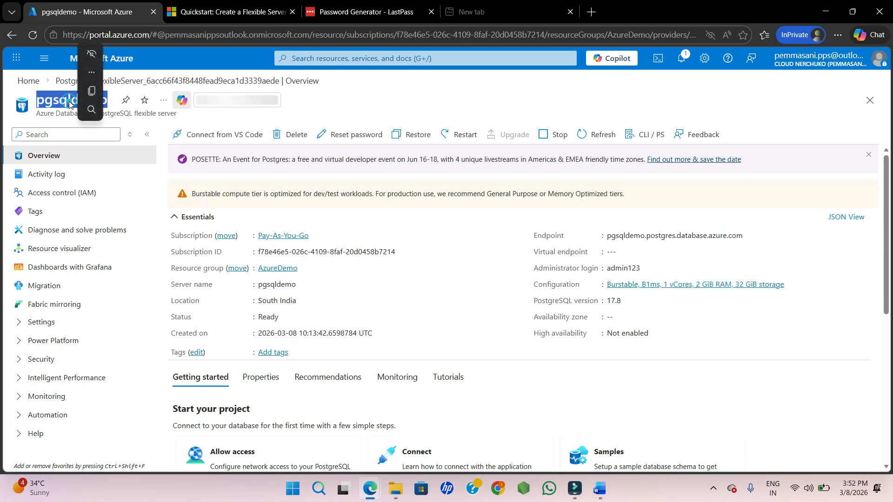
{"action": "left_click", "coordinate": [369, 112]}
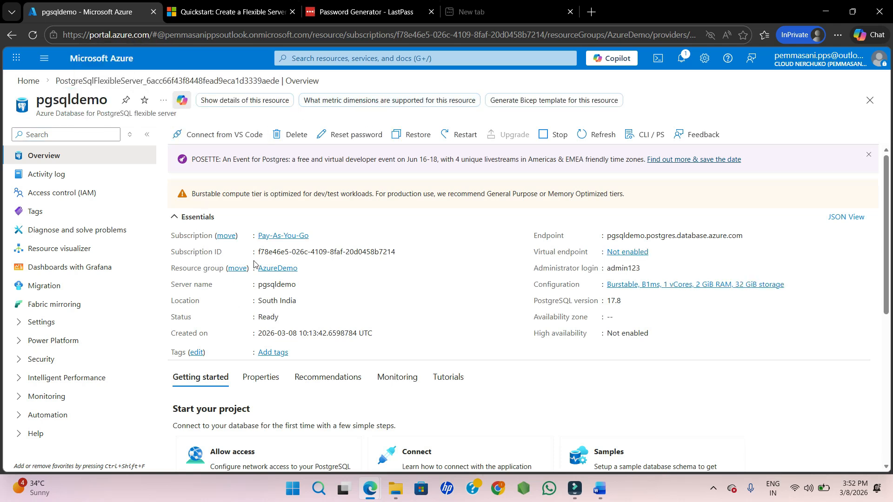
{"action": "scroll", "coordinate": [254, 263], "scroll_direction": "down", "scroll_amount": 1}
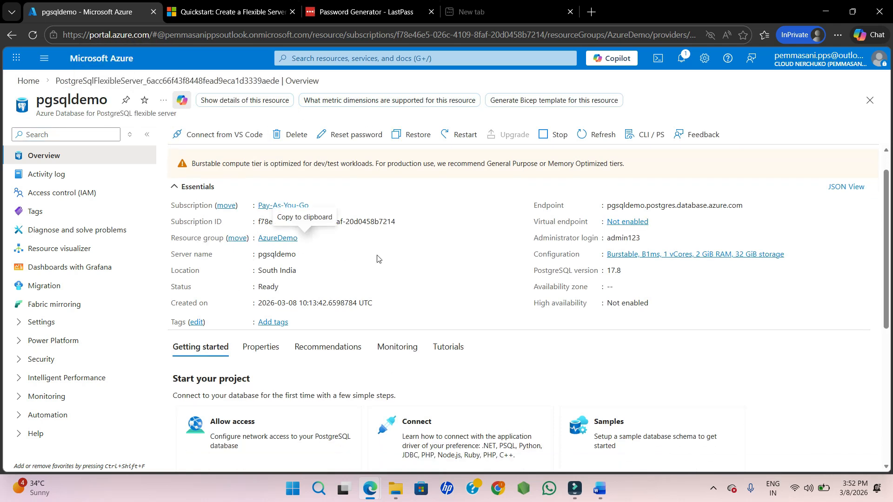
{"action": "scroll", "coordinate": [377, 259], "scroll_direction": "down", "scroll_amount": 1}
{"action": "scroll", "coordinate": [353, 243], "scroll_direction": "down", "scroll_amount": 1}
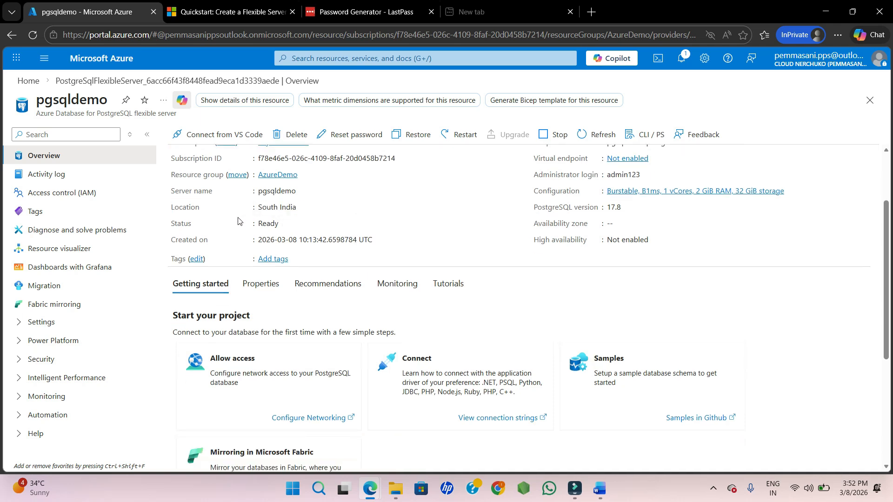
{"action": "left_click_drag", "start_coordinate": [169, 224], "coordinate": [228, 225]}
{"action": "left_click", "coordinate": [424, 241]}
{"action": "scroll", "coordinate": [490, 225], "scroll_direction": "up", "scroll_amount": 1}
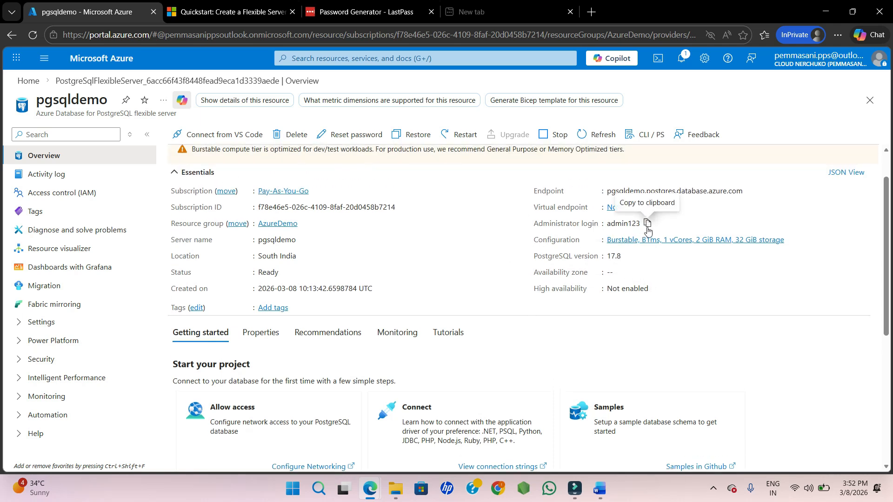
Copy the server's endpoint host name to the clipboard.
{"action": "double_click", "coordinate": [541, 191]}
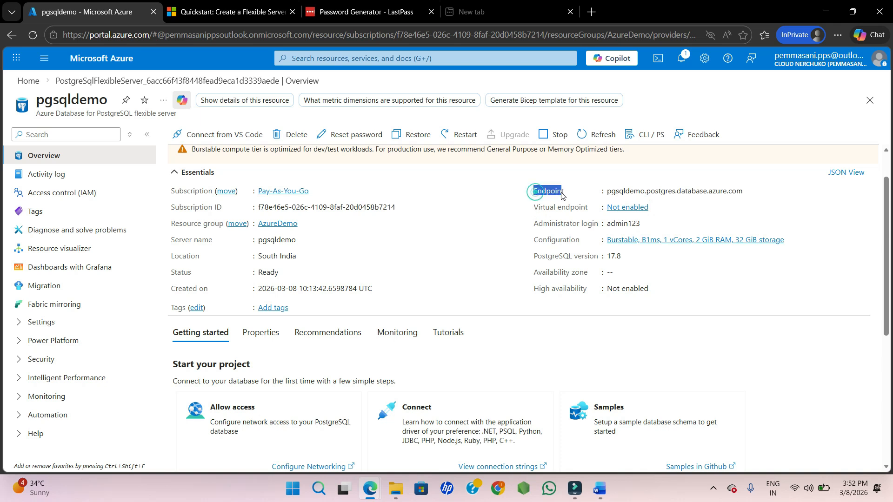
{"action": "left_click", "coordinate": [749, 190]}
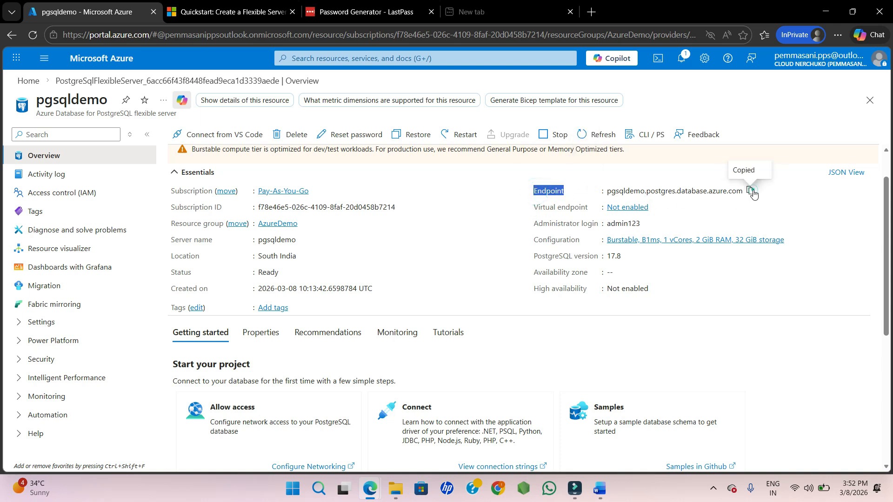
{"action": "left_click", "coordinate": [820, 210]}
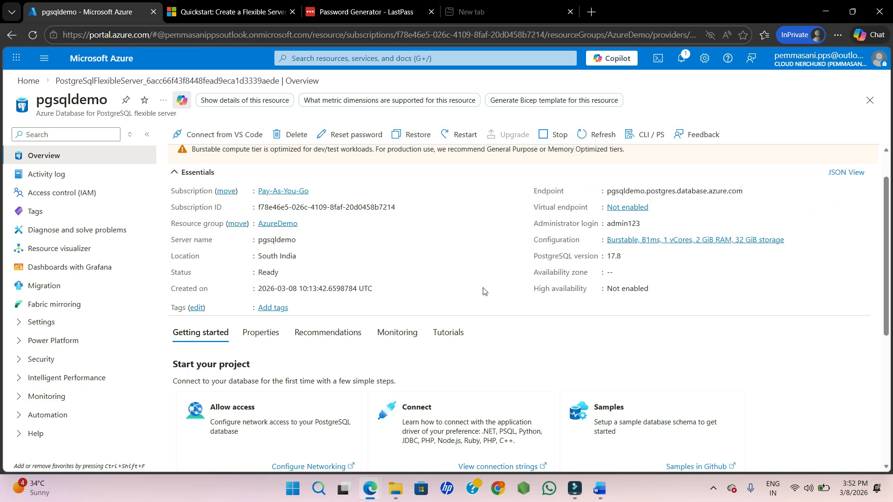
{"action": "scroll", "coordinate": [484, 291], "scroll_direction": "down", "scroll_amount": 1}
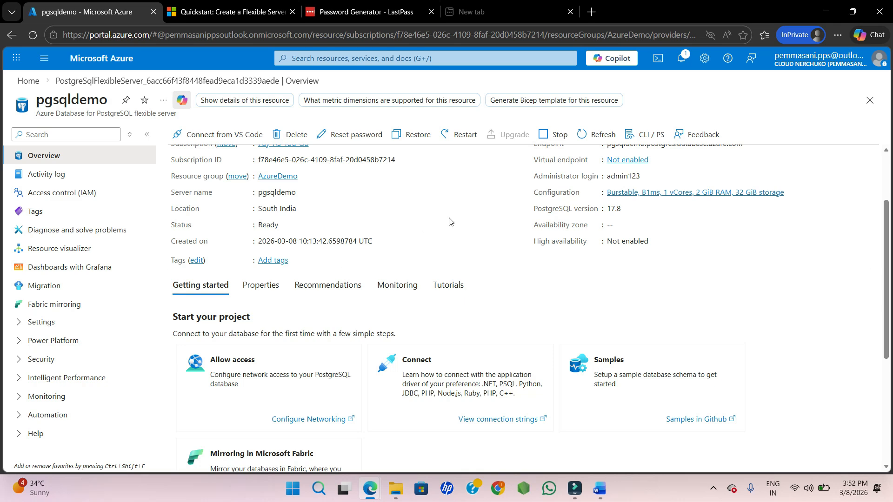
{"action": "scroll", "coordinate": [449, 221], "scroll_direction": "up", "scroll_amount": 2}
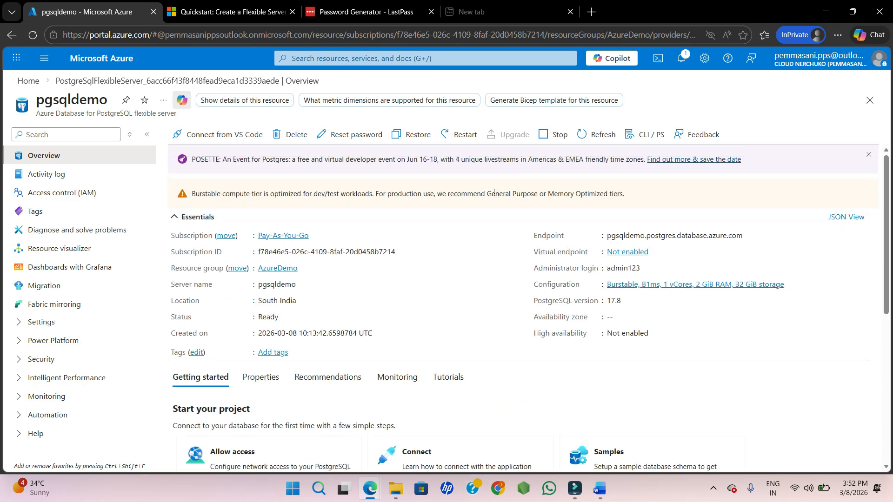
{"action": "left_click", "coordinate": [244, 116]}
{"action": "left_click", "coordinate": [386, 81]}
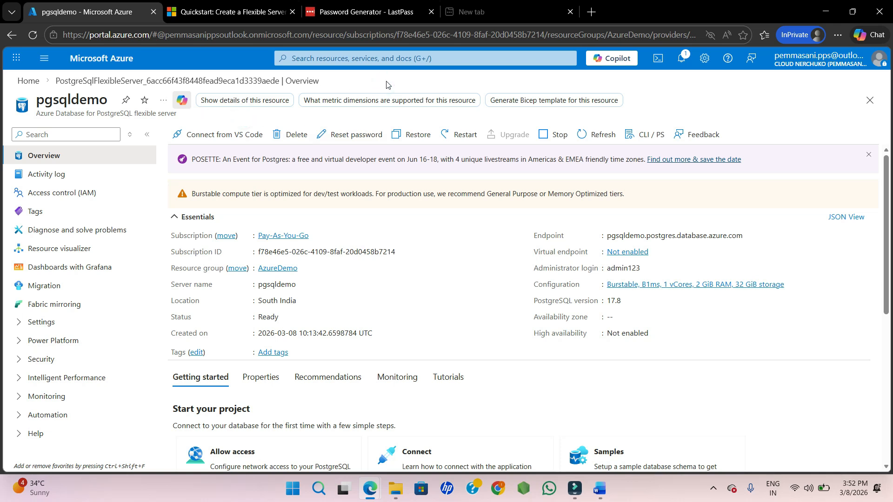